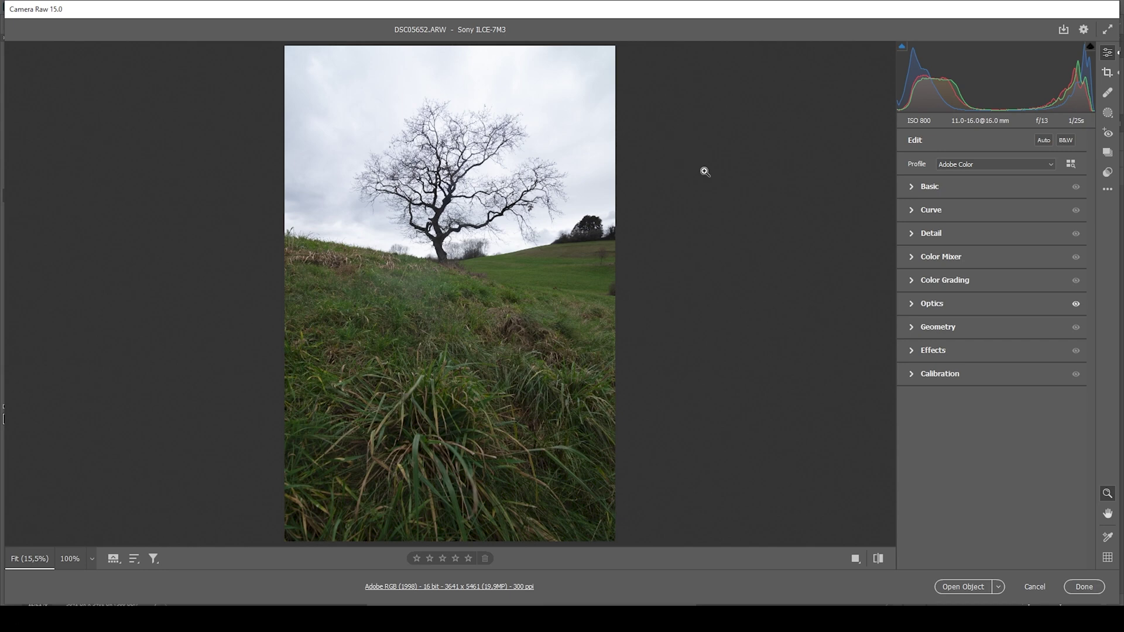
- Switch the profile to Adobe Neutral and warm the Temperature to 5850
{"action": "left_click", "coordinate": [972, 166]}
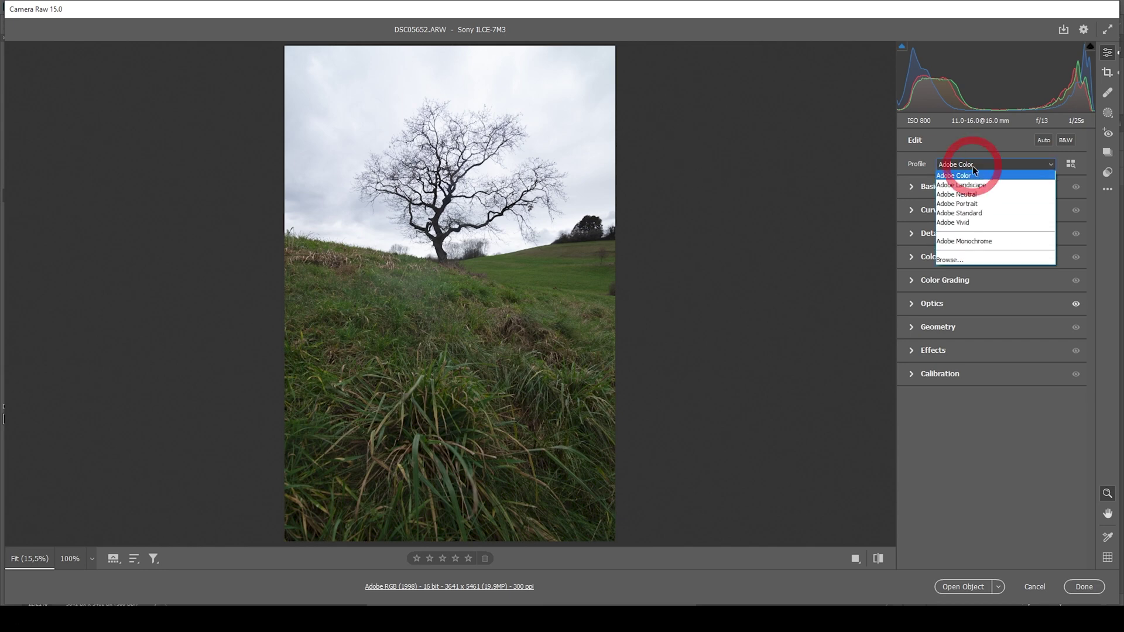
{"action": "left_click", "coordinate": [971, 194]}
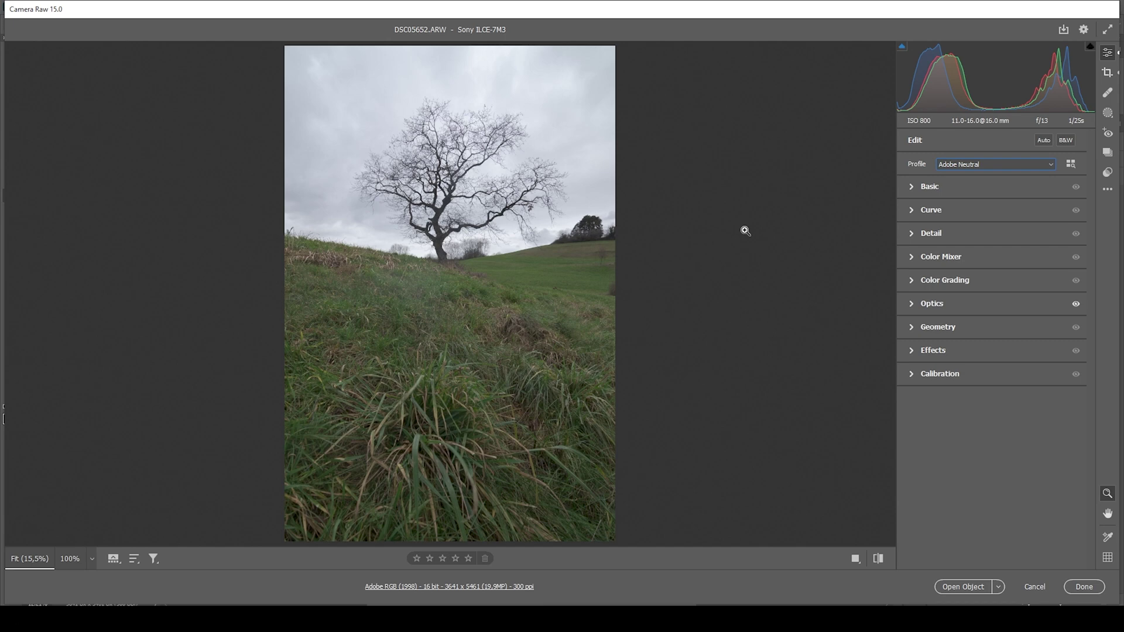
{"action": "left_click", "coordinate": [909, 190]}
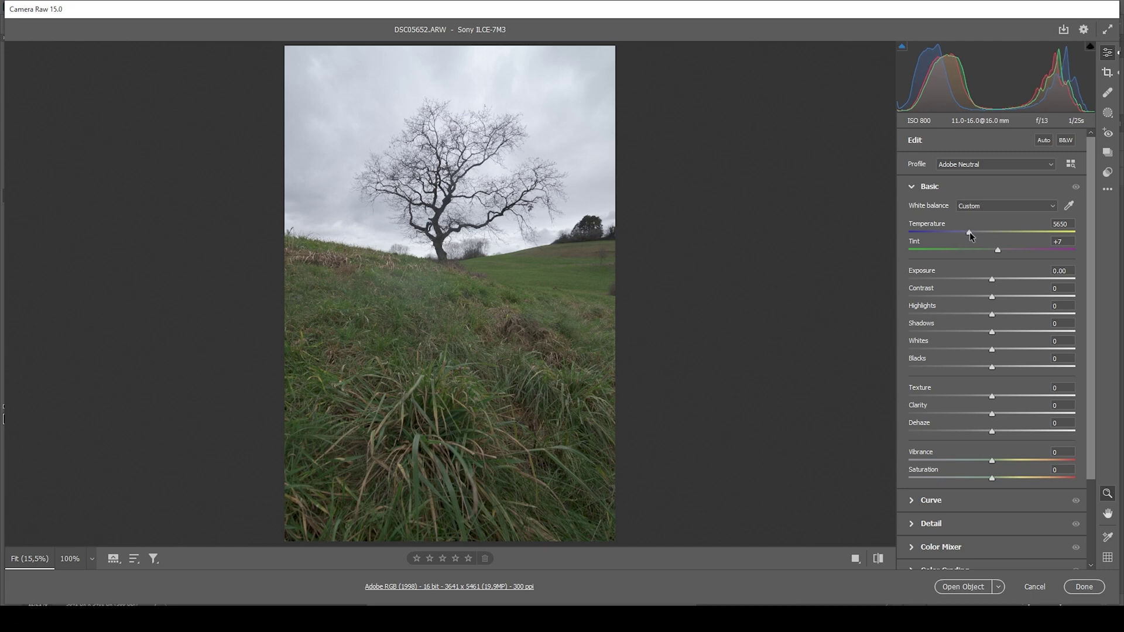
{"action": "left_click", "coordinate": [973, 233]}
- Set Highlights -100, Blacks +21, Texture +5, Clarity +8 and Vibrance +8
{"action": "left_click_drag", "start_coordinate": [992, 314], "coordinate": [754, 320]}
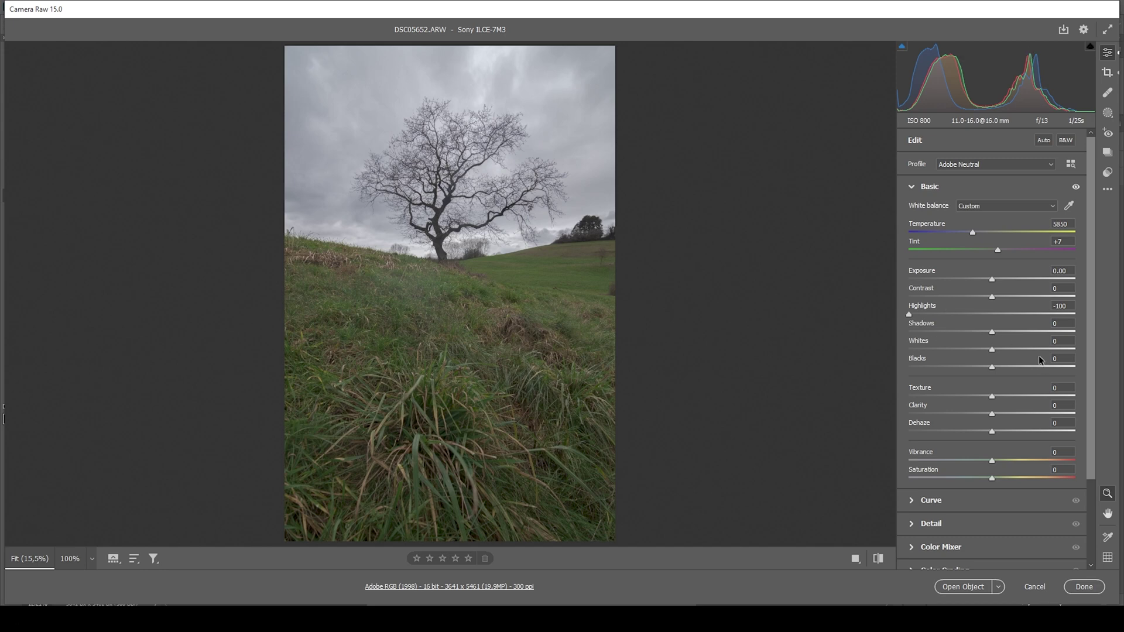
{"action": "left_click_drag", "start_coordinate": [993, 369], "coordinate": [1006, 371]}
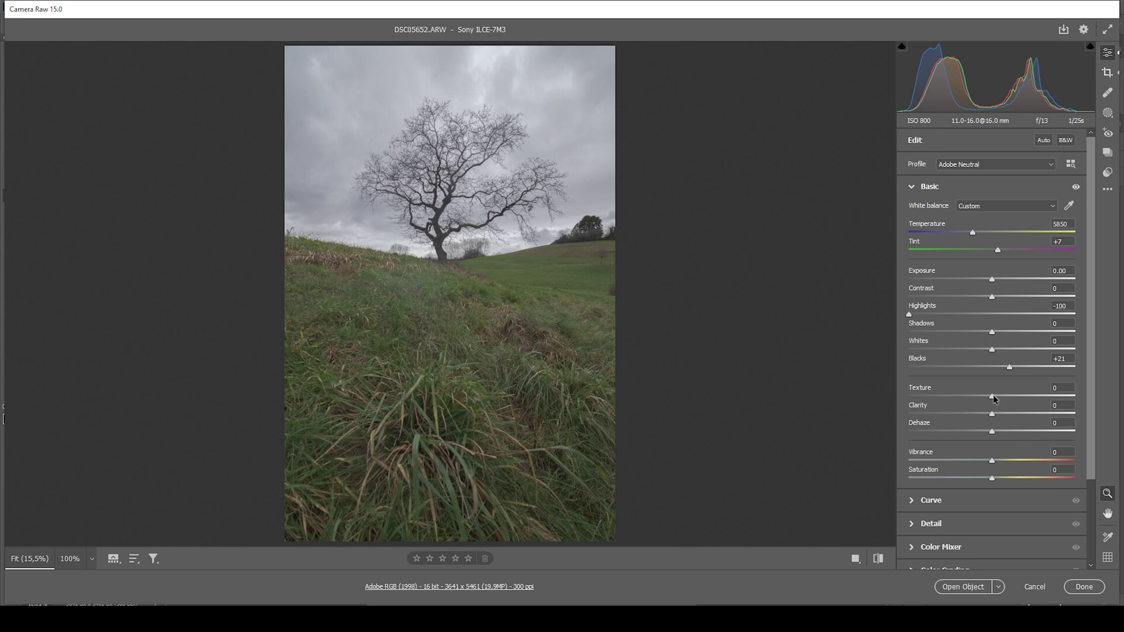
{"action": "left_click_drag", "start_coordinate": [992, 397], "coordinate": [995, 396]}
{"action": "left_click_drag", "start_coordinate": [995, 414], "coordinate": [1000, 417]}
{"action": "left_click_drag", "start_coordinate": [992, 461], "coordinate": [1000, 465]}
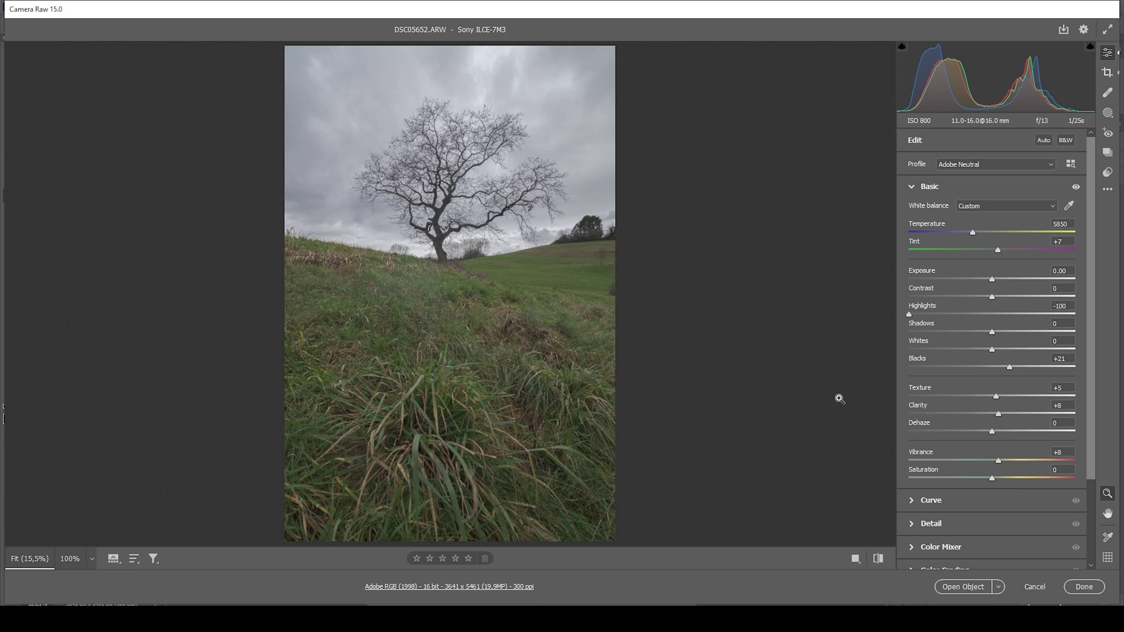
- Compare the edited photo against the default rendering with the before/after toggle
{"action": "left_click", "coordinate": [878, 559]}
{"action": "left_click", "coordinate": [878, 560]}
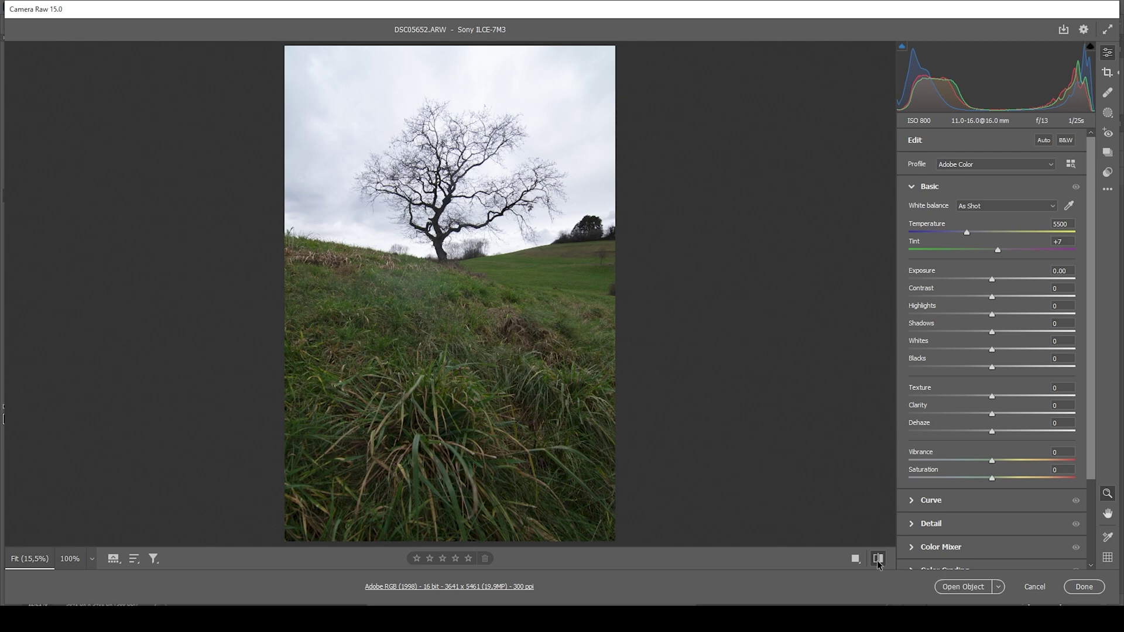
{"action": "left_click", "coordinate": [878, 560]}
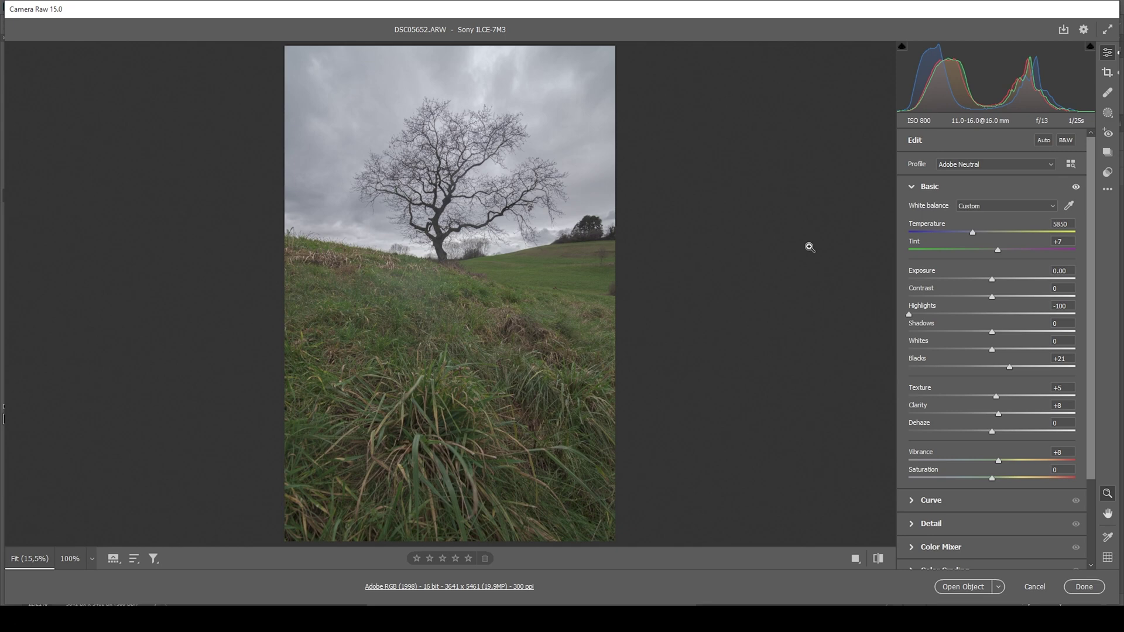
- Draw a linear gradient over the sky at Exposure -2.30 and Contrast +46, then raise its top edge
{"action": "left_click", "coordinate": [1111, 115]}
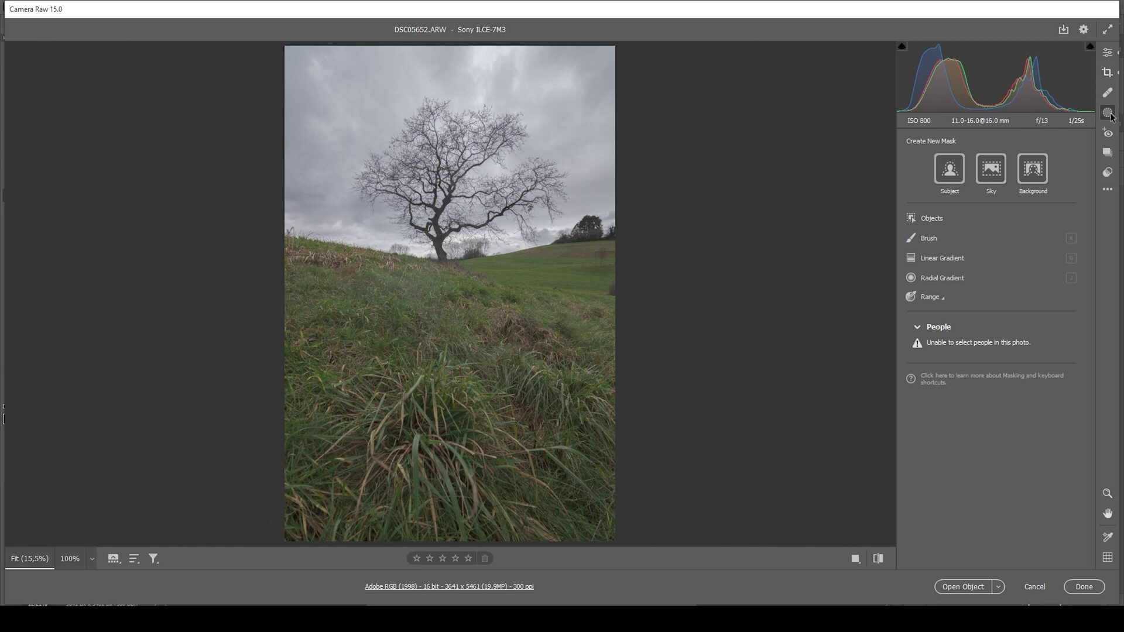
{"action": "left_click", "coordinate": [942, 259]}
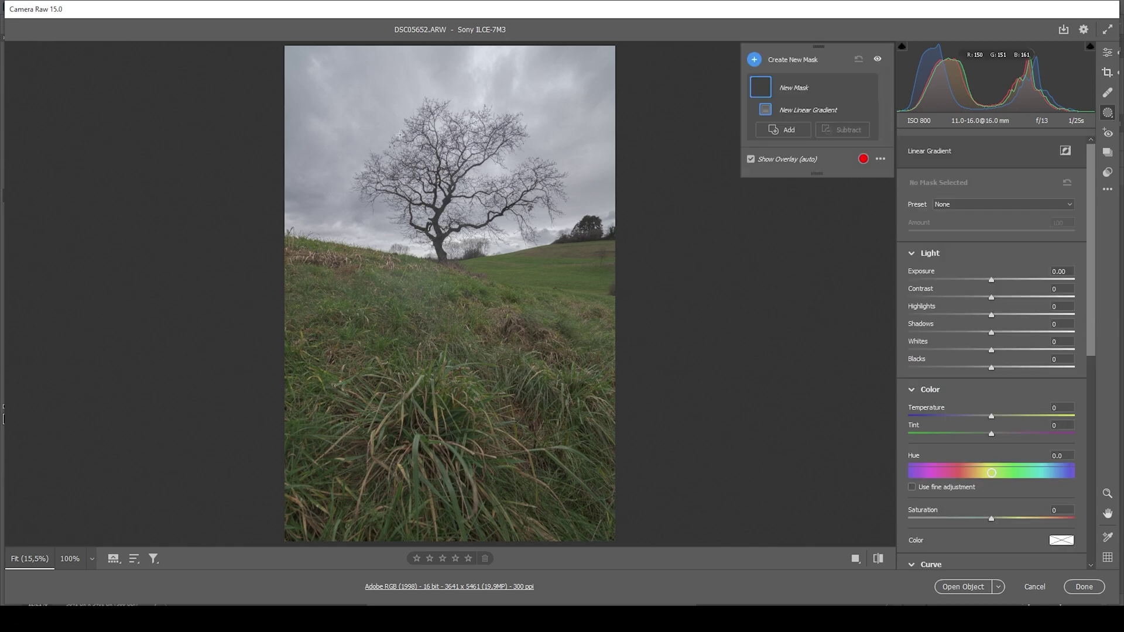
{"action": "left_click_drag", "start_coordinate": [400, 135], "coordinate": [397, 111]}
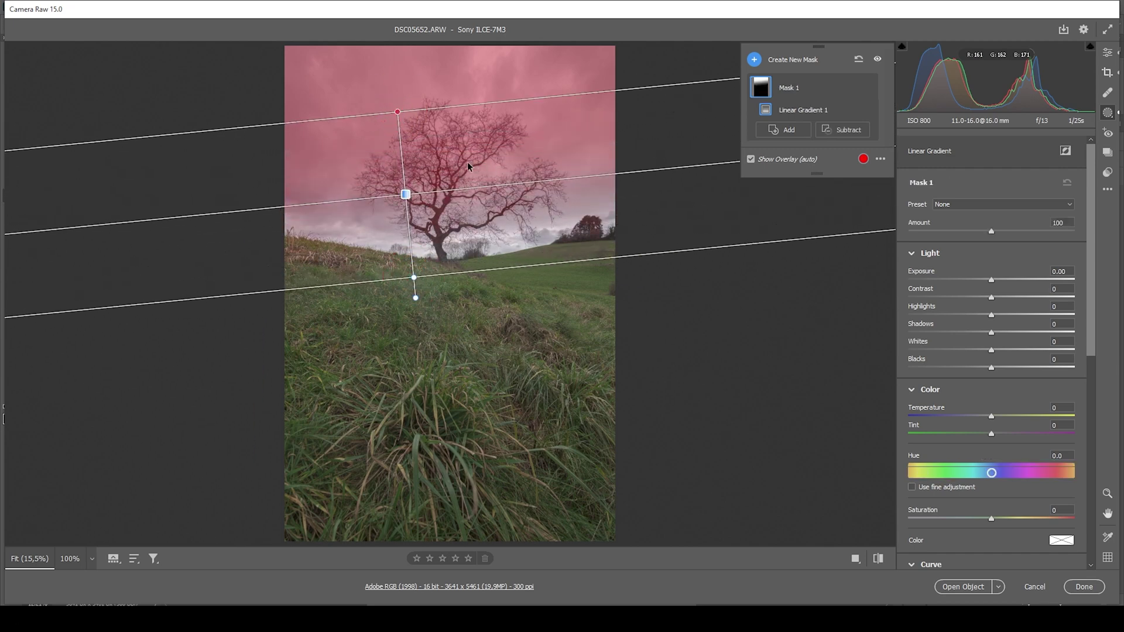
{"action": "left_click_drag", "start_coordinate": [991, 280], "coordinate": [943, 277]}
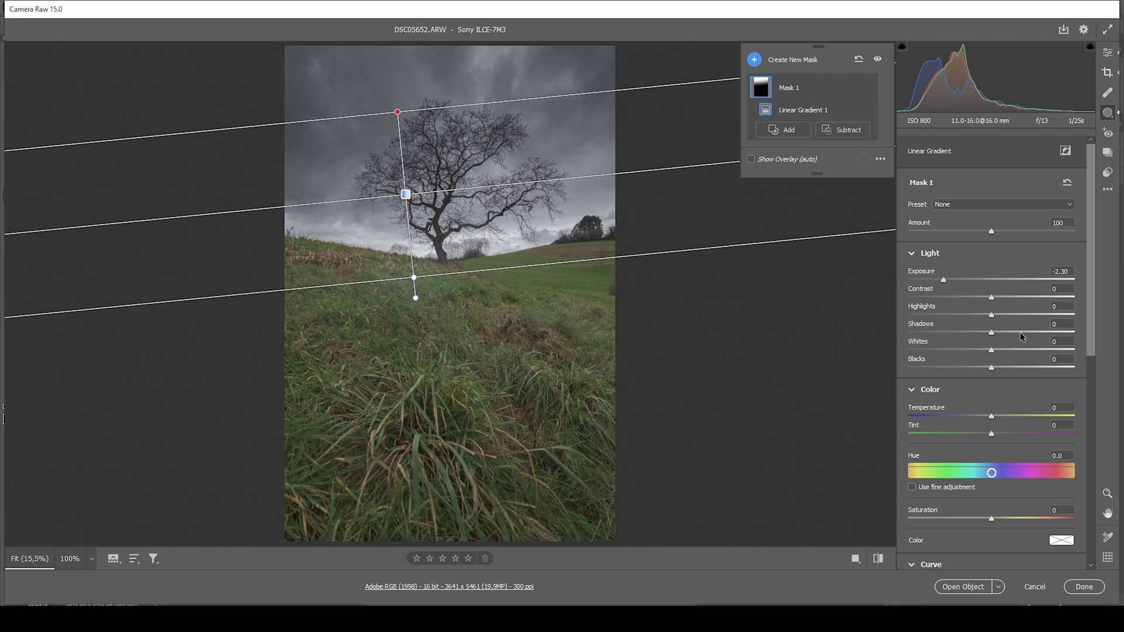
{"action": "left_click_drag", "start_coordinate": [993, 297], "coordinate": [1029, 297]}
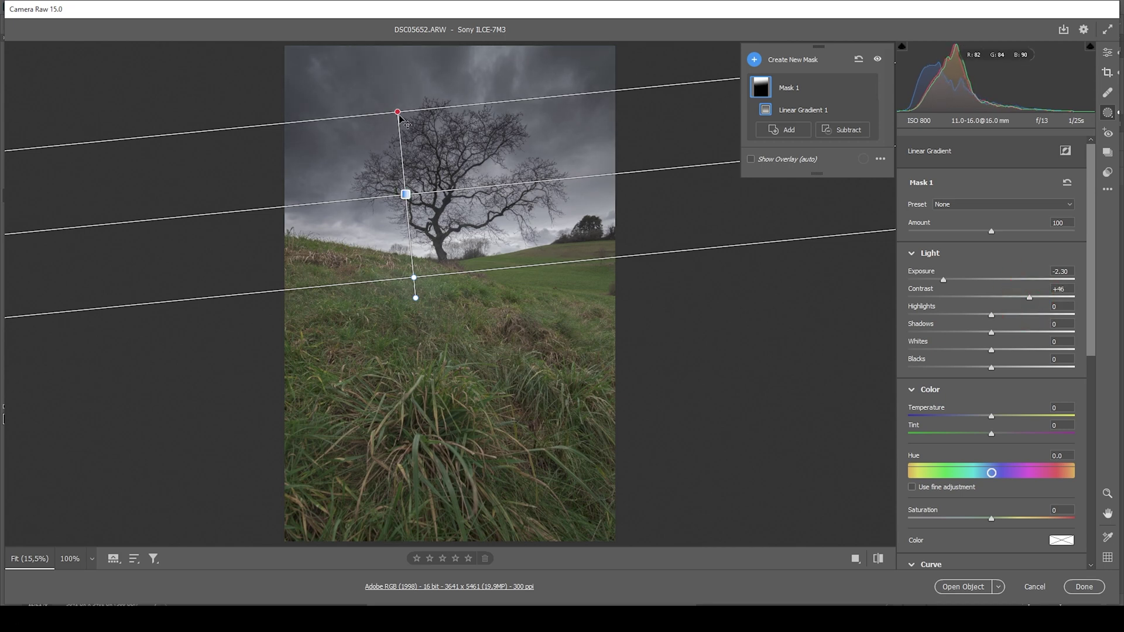
{"action": "left_click_drag", "start_coordinate": [397, 112], "coordinate": [399, 81]}
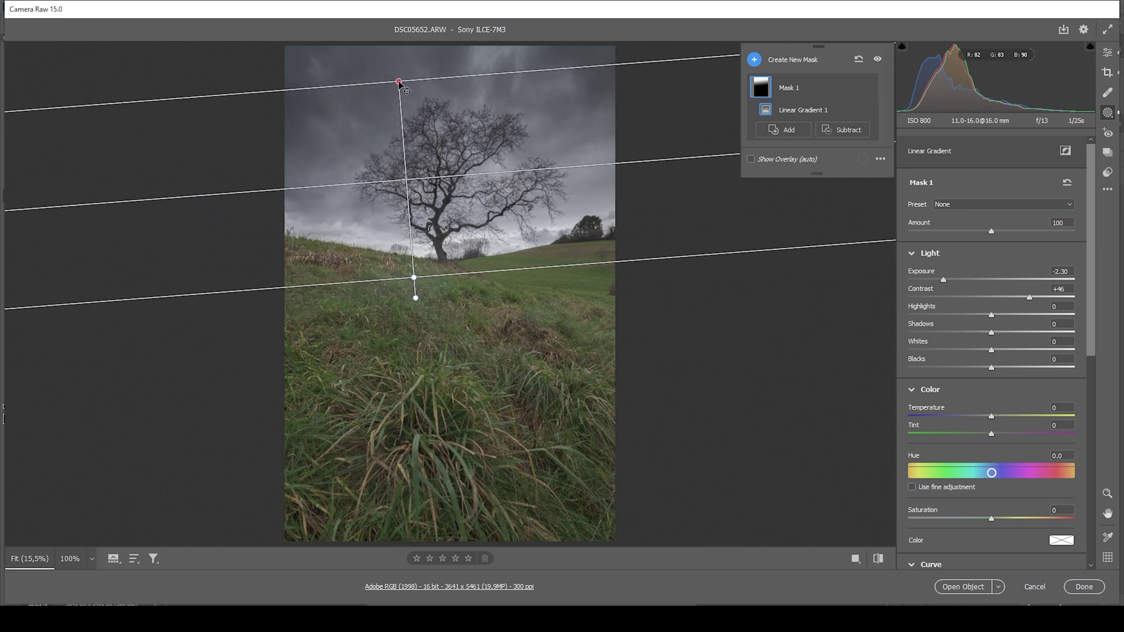
{"action": "left_click_drag", "start_coordinate": [418, 280], "coordinate": [422, 272]}
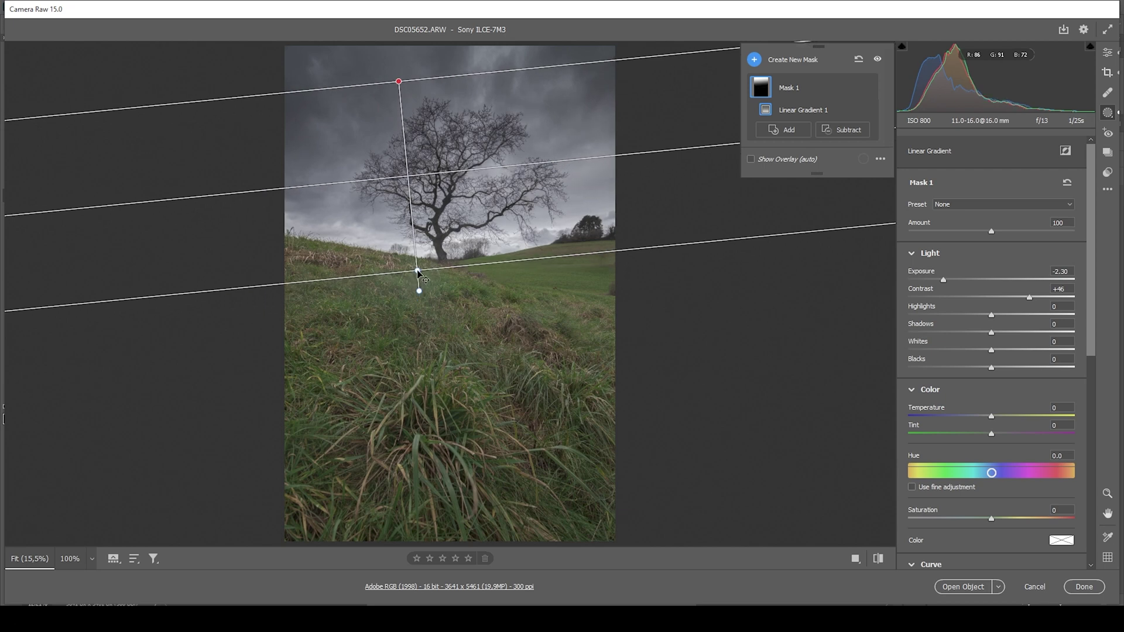
- Drag a second linear gradient down from the top edge of the sky with Contrast +81
{"action": "left_click", "coordinate": [755, 59]}
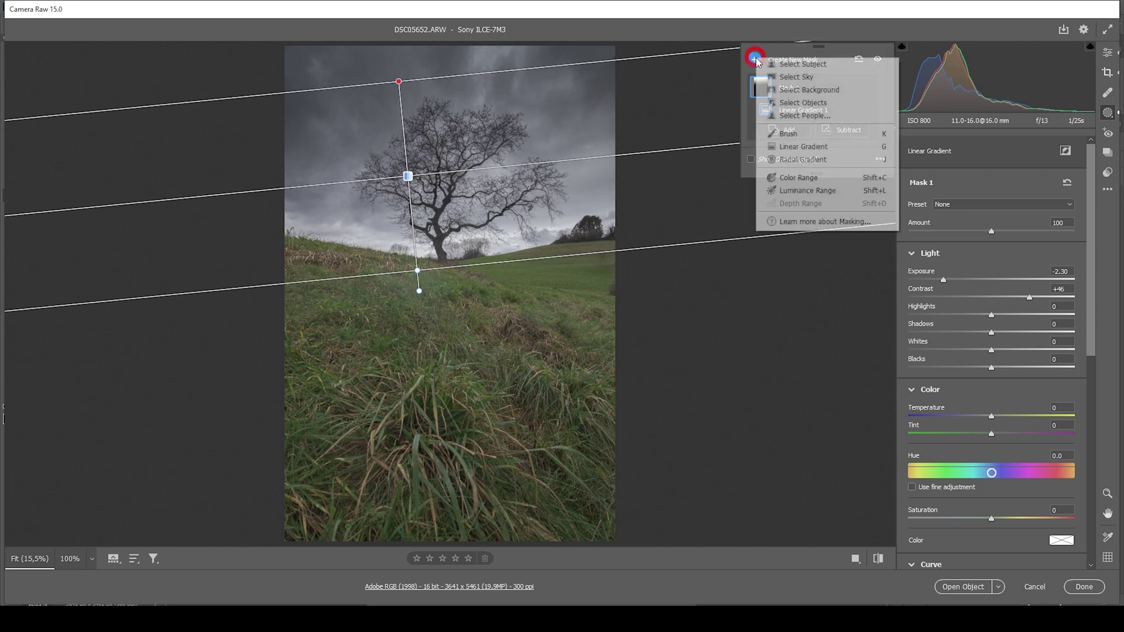
{"action": "left_click", "coordinate": [808, 152]}
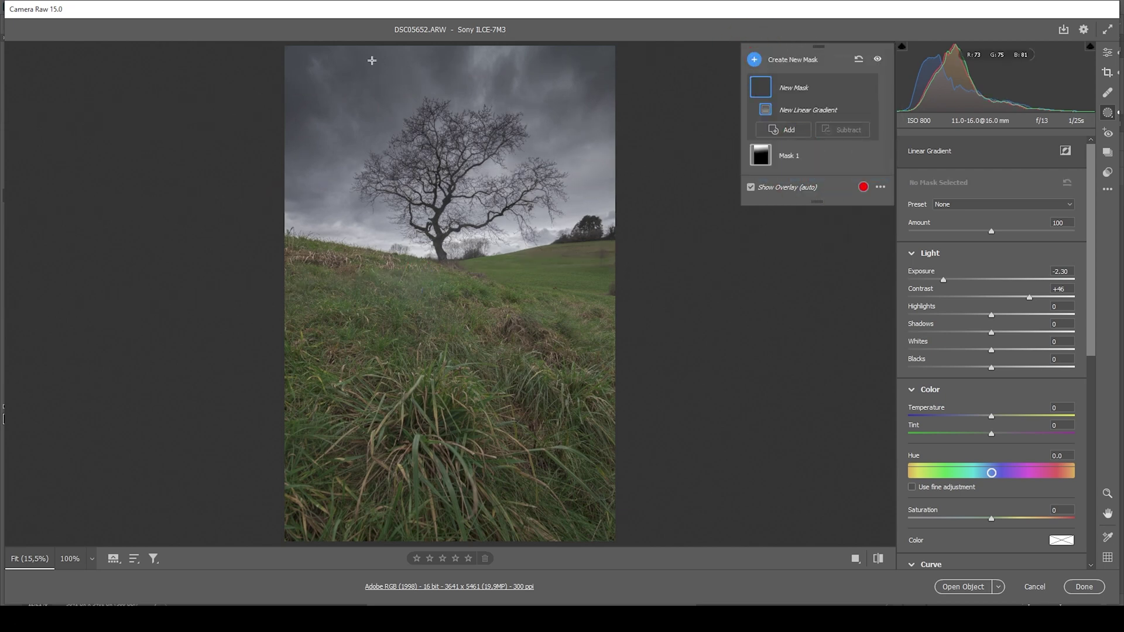
{"action": "left_click_drag", "start_coordinate": [386, 47], "coordinate": [399, 161]}
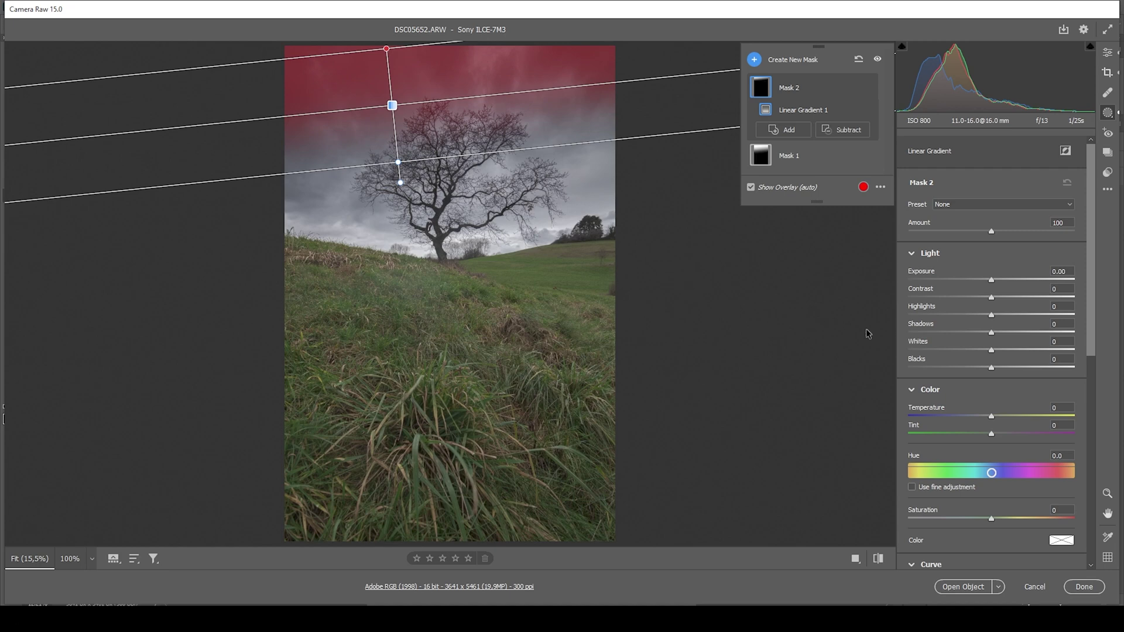
{"action": "left_click_drag", "start_coordinate": [997, 298], "coordinate": [1036, 300]}
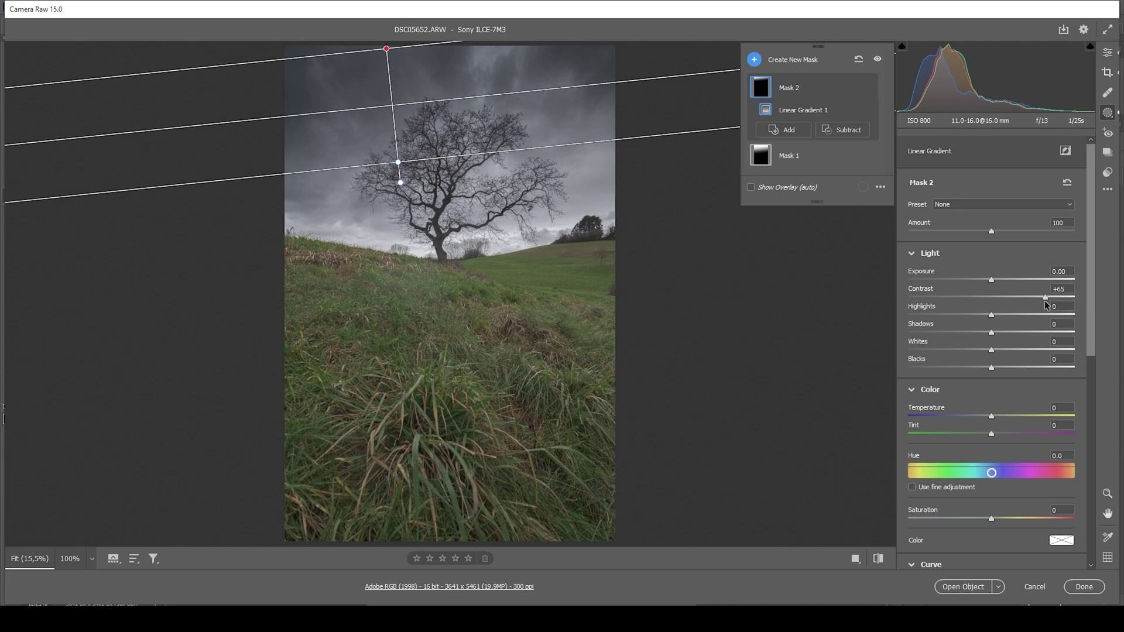
{"action": "left_click_drag", "start_coordinate": [1046, 300], "coordinate": [1058, 301]}
- Add a level linear gradient from the grass up to the tree base at Exposure -1.10
{"action": "left_click", "coordinate": [754, 59]}
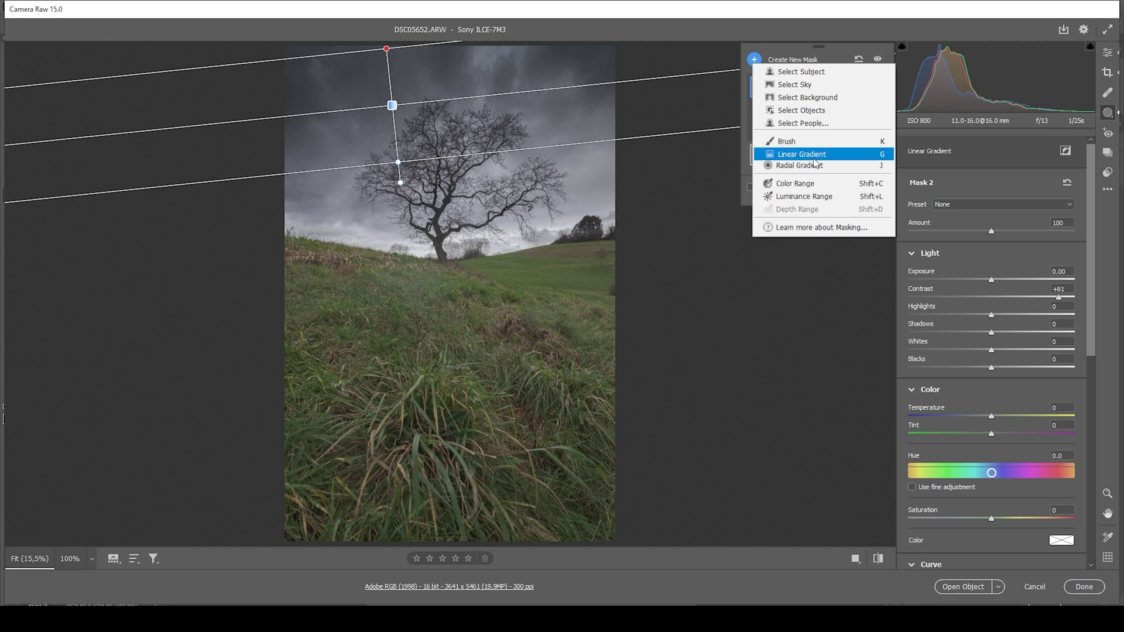
{"action": "left_click", "coordinate": [813, 156]}
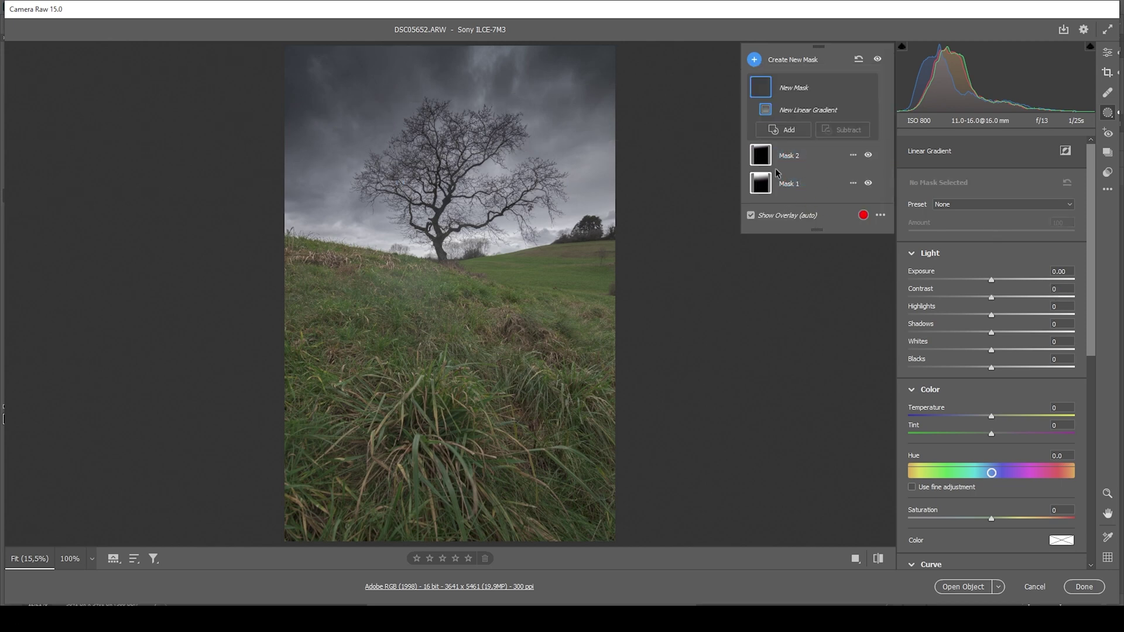
{"action": "left_click_drag", "start_coordinate": [440, 326], "coordinate": [439, 206]}
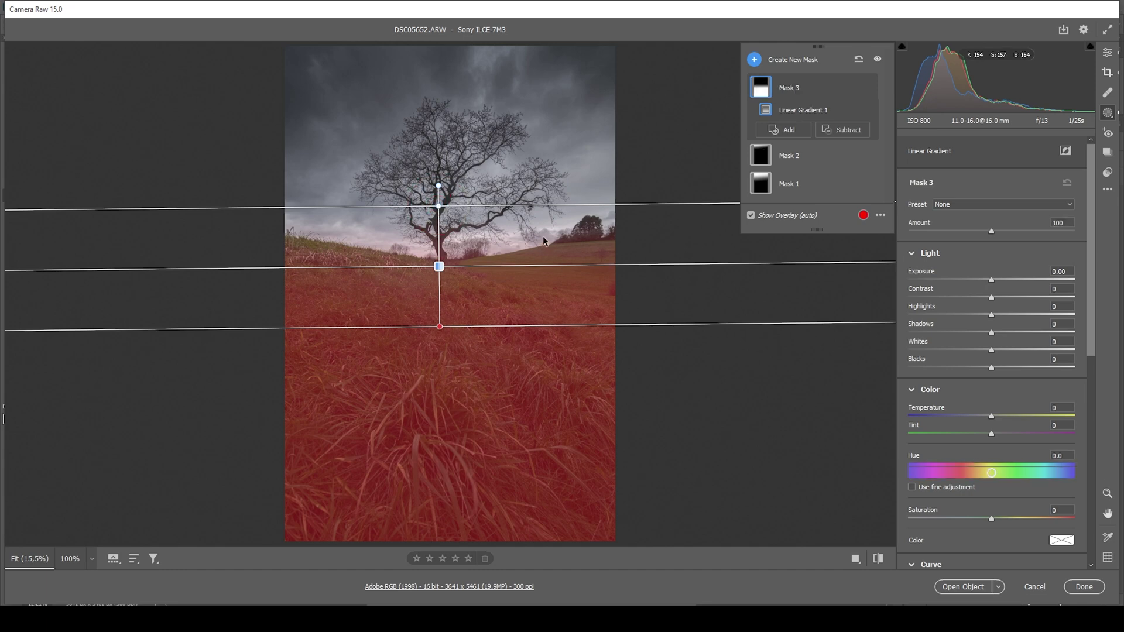
{"action": "left_click_drag", "start_coordinate": [991, 280], "coordinate": [968, 279]}
{"action": "left_click_drag", "start_coordinate": [440, 328], "coordinate": [440, 355]}
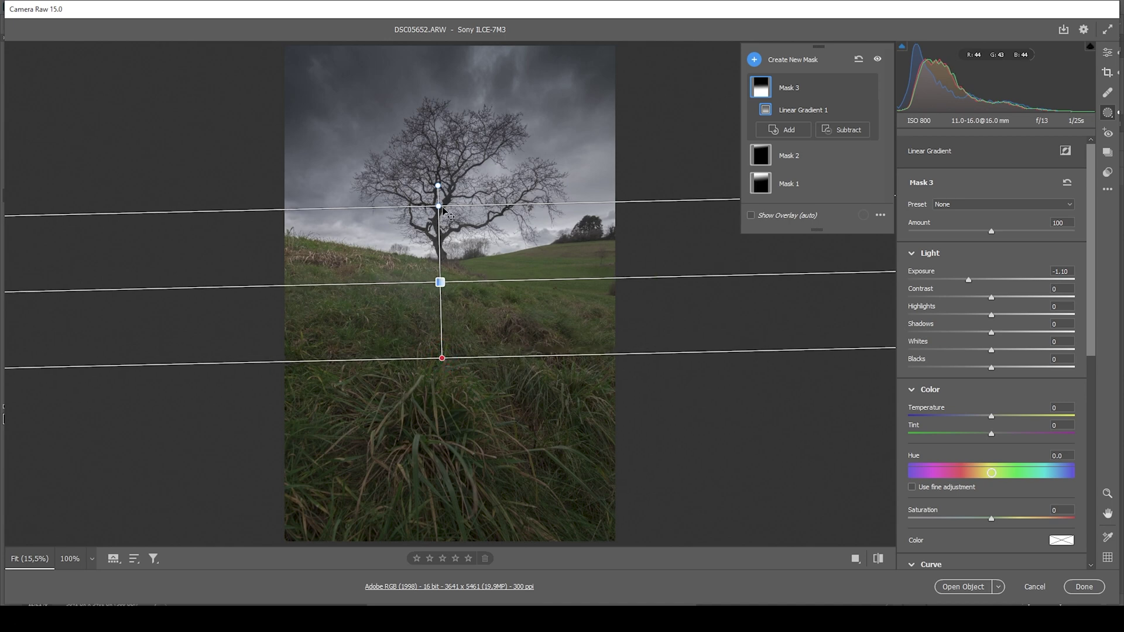
{"action": "left_click_drag", "start_coordinate": [439, 207], "coordinate": [441, 235]}
{"action": "left_click_drag", "start_coordinate": [442, 358], "coordinate": [441, 369]}
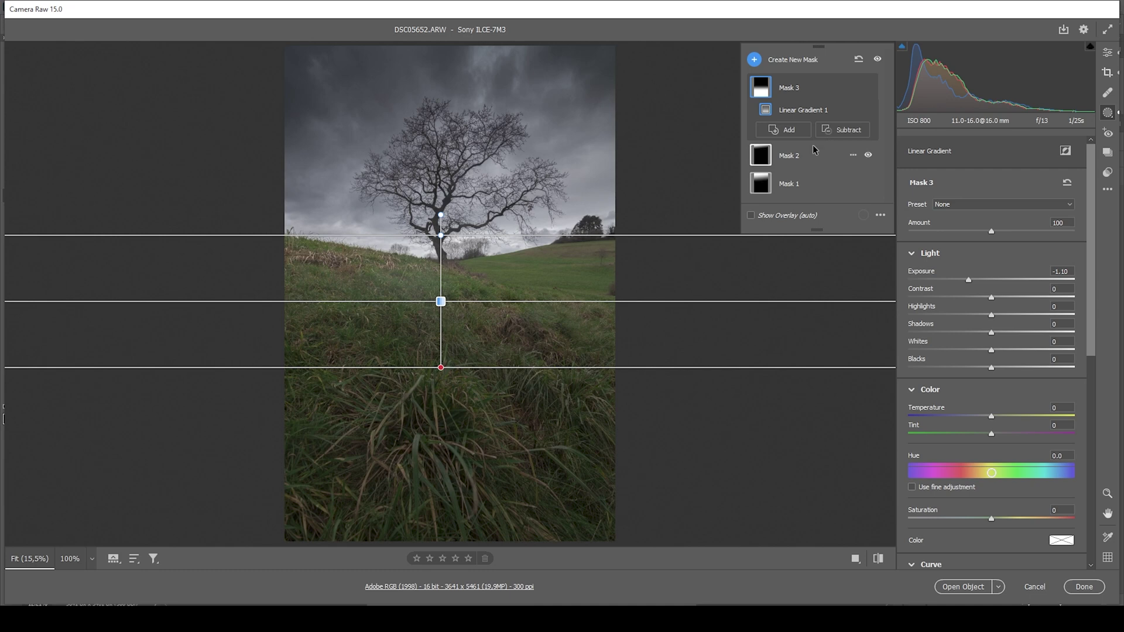
- Drag a widened linear gradient up from the bottom grass and set its Whites to -44
{"action": "left_click", "coordinate": [784, 130]}
{"action": "left_click", "coordinate": [803, 149]}
{"action": "left_click_drag", "start_coordinate": [426, 491], "coordinate": [439, 365]}
{"action": "left_click_drag", "start_coordinate": [427, 491], "coordinate": [431, 514]}
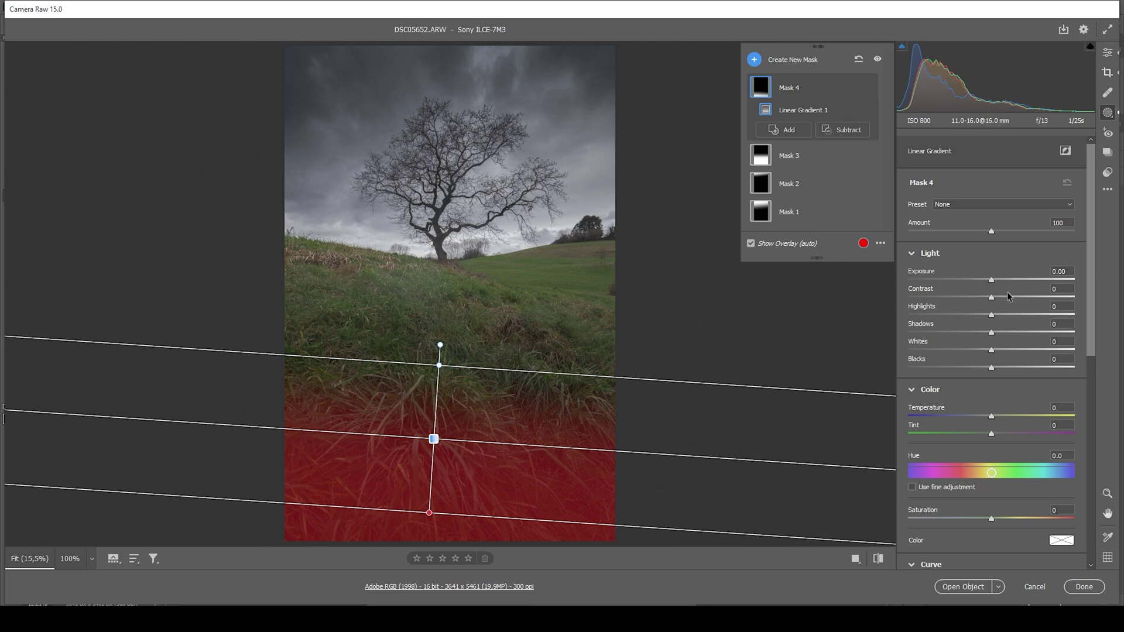
{"action": "left_click_drag", "start_coordinate": [991, 350], "coordinate": [964, 350]}
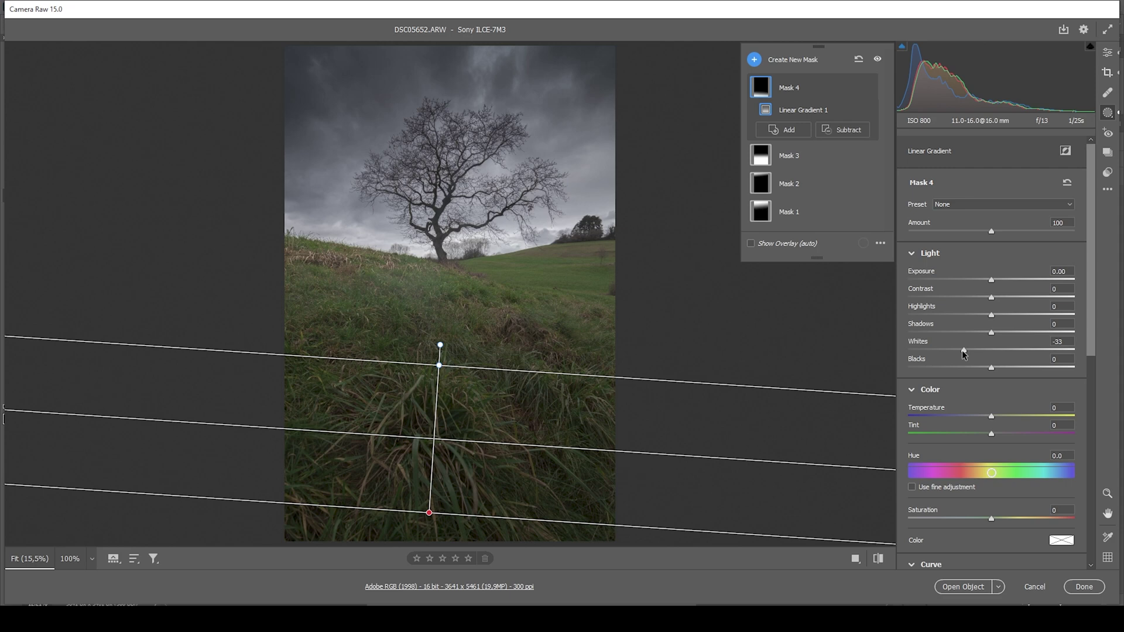
{"action": "left_click_drag", "start_coordinate": [960, 351], "coordinate": [955, 350]}
{"action": "left_click", "coordinate": [754, 60]}
- Draw a radial gradient over the foreground grass with Exposure +0.50, Texture +30 and Clarity +44
{"action": "left_click", "coordinate": [816, 156]}
{"action": "left_click_drag", "start_coordinate": [403, 362], "coordinate": [450, 394]}
{"action": "left_click_drag", "start_coordinate": [995, 301], "coordinate": [1001, 303]}
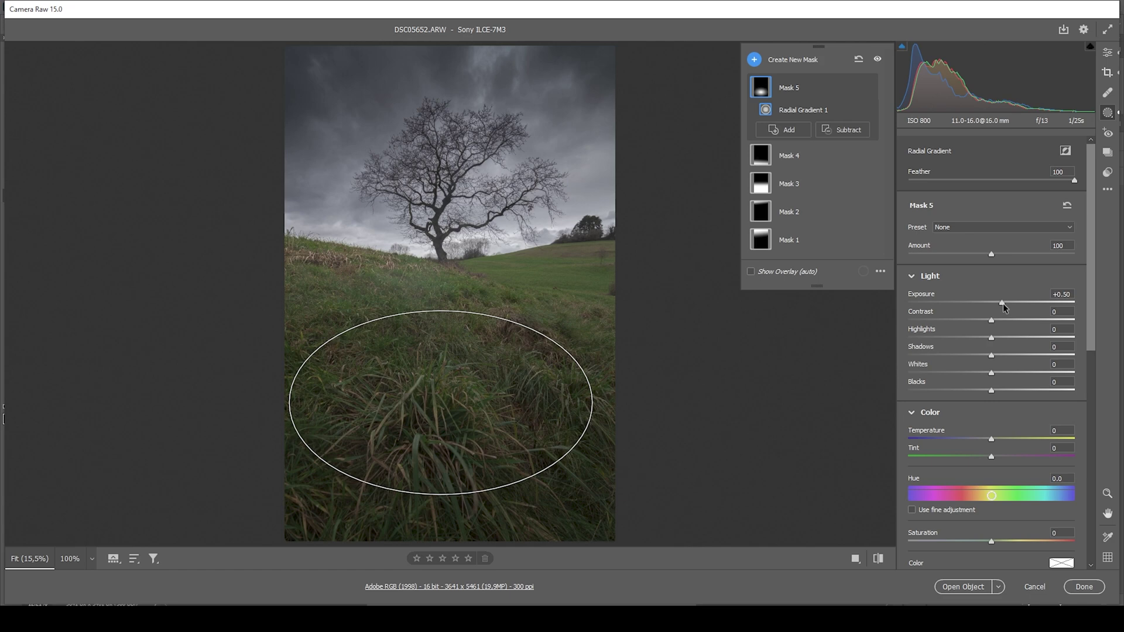
{"action": "scroll", "coordinate": [975, 374], "scroll_direction": "down", "scroll_amount": 6}
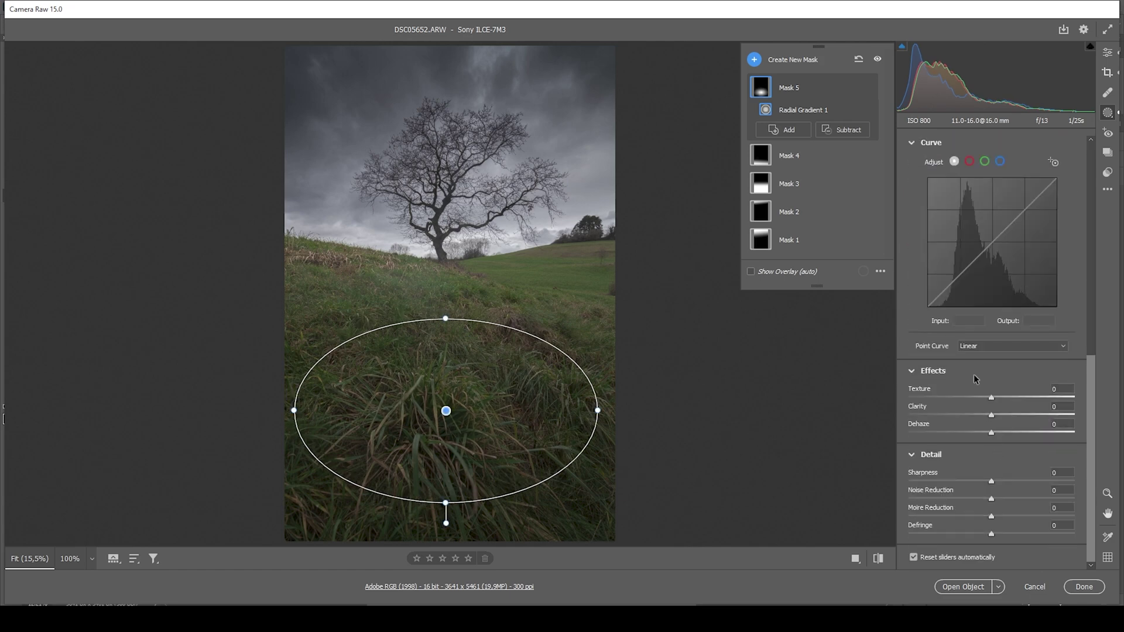
{"action": "left_click_drag", "start_coordinate": [992, 399], "coordinate": [1024, 424]}
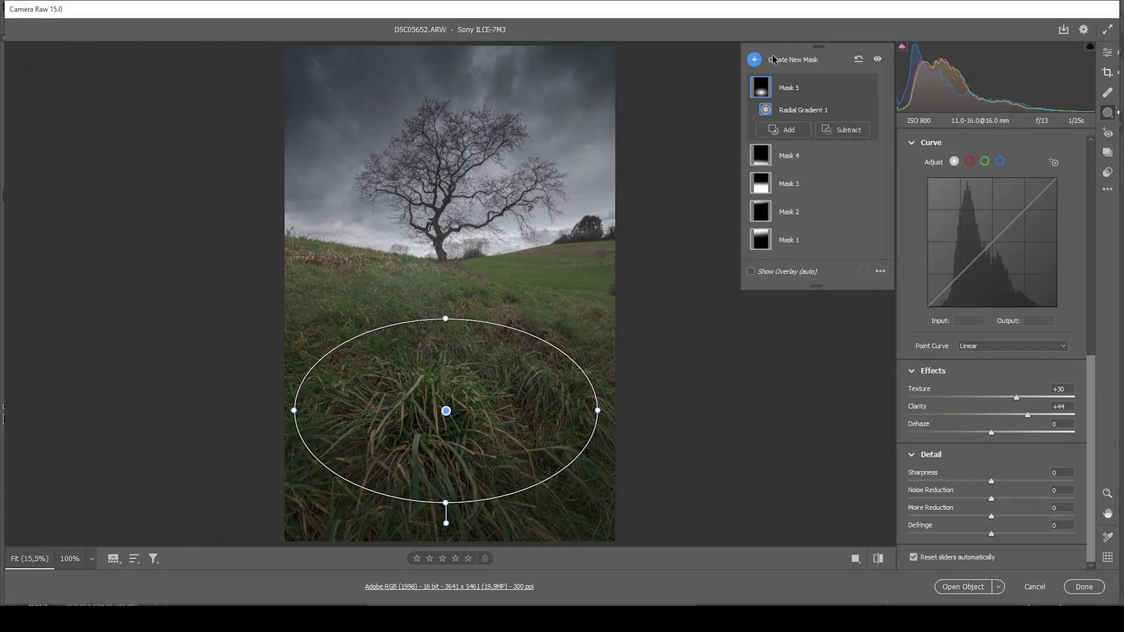
- Place a radial gradient at the tree base with Whites +60 and Exposure +0.10
{"action": "left_click", "coordinate": [773, 60]}
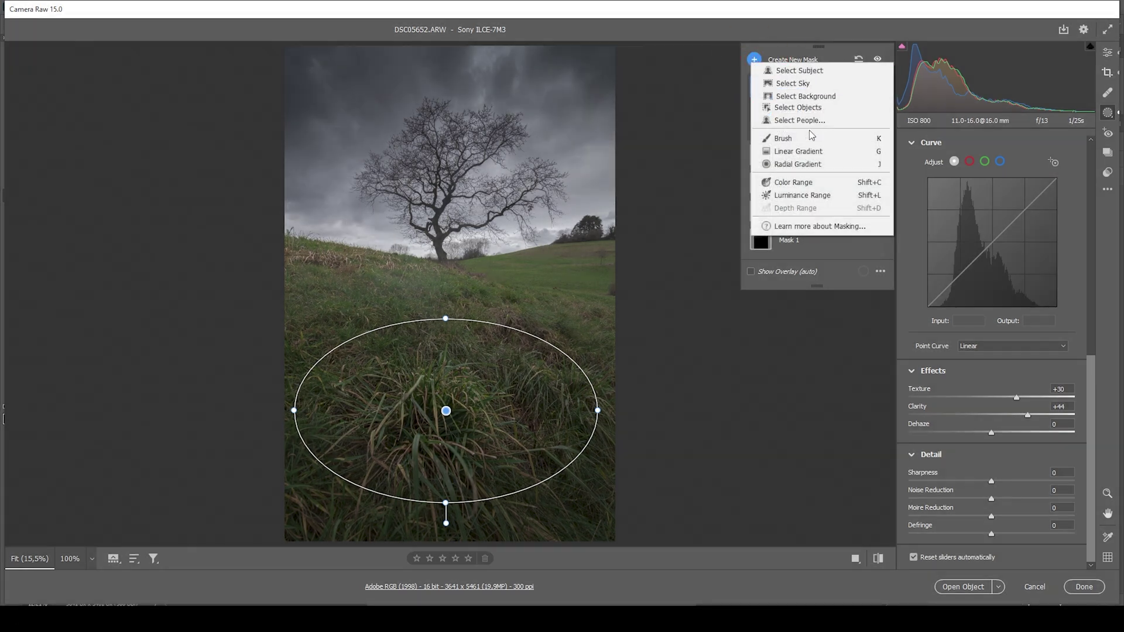
{"action": "left_click", "coordinate": [808, 169]}
{"action": "left_click_drag", "start_coordinate": [381, 241], "coordinate": [406, 254]}
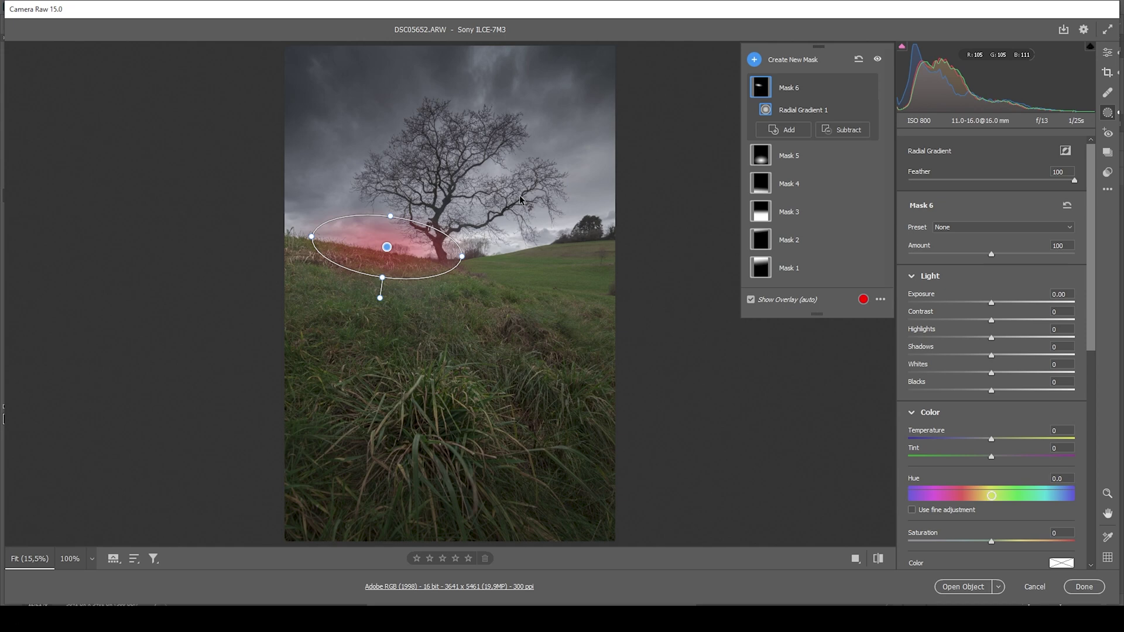
{"action": "left_click_drag", "start_coordinate": [995, 373], "coordinate": [1044, 376]}
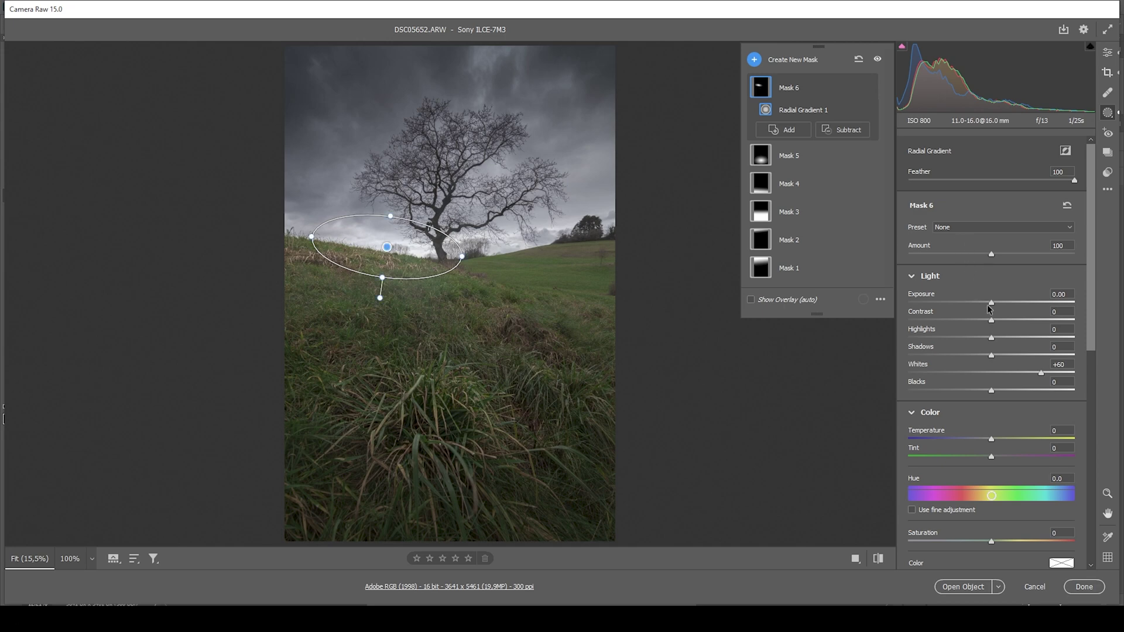
{"action": "left_click_drag", "start_coordinate": [992, 305], "coordinate": [995, 305]}
- Add a second radial area to the mask covering the horizon right of the tree base
{"action": "left_click", "coordinate": [790, 132]}
{"action": "left_click", "coordinate": [830, 233]}
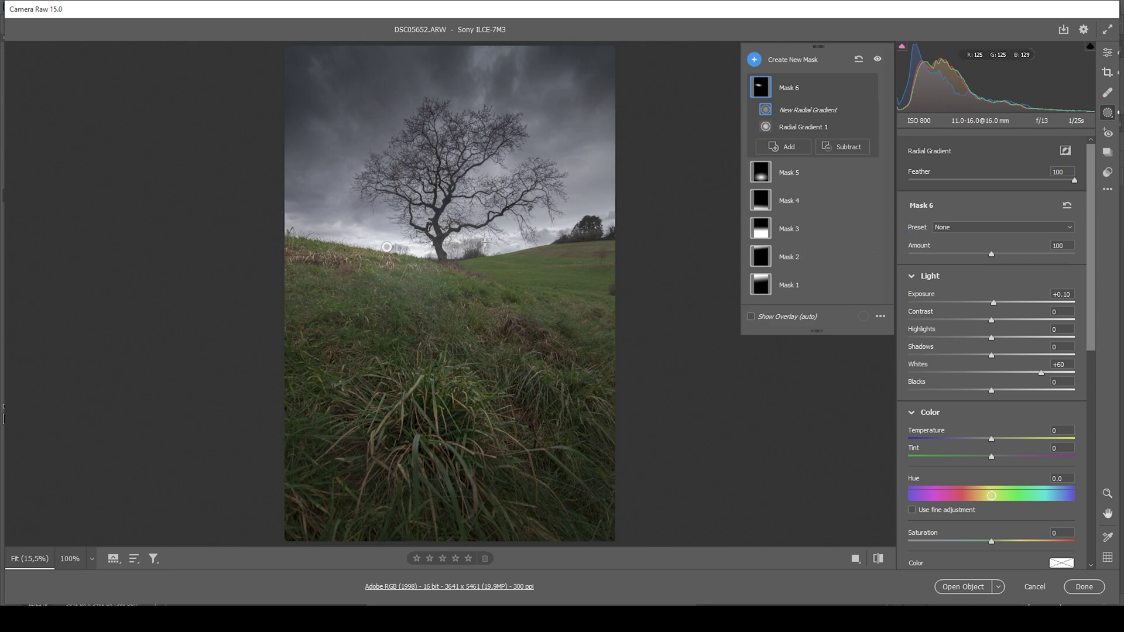
{"action": "left_click_drag", "start_coordinate": [487, 243], "coordinate": [570, 240]}
- Create a wide radial gradient stretched across the horizon and centred on the tree base
{"action": "left_click", "coordinate": [754, 59]}
{"action": "left_click", "coordinate": [790, 162]}
{"action": "left_click_drag", "start_coordinate": [392, 234], "coordinate": [527, 284]}
{"action": "left_click_drag", "start_coordinate": [363, 230], "coordinate": [416, 250]}
{"action": "left_click_drag", "start_coordinate": [261, 254], "coordinate": [247, 256]}
{"action": "left_click_drag", "start_coordinate": [451, 255], "coordinate": [446, 252]}
- Give the wide ellipse Exposure +0.70, Blacks +7 and Clarity +25
{"action": "left_click_drag", "start_coordinate": [996, 303], "coordinate": [1003, 304]}
{"action": "left_click_drag", "start_coordinate": [1005, 304], "coordinate": [1006, 304]}
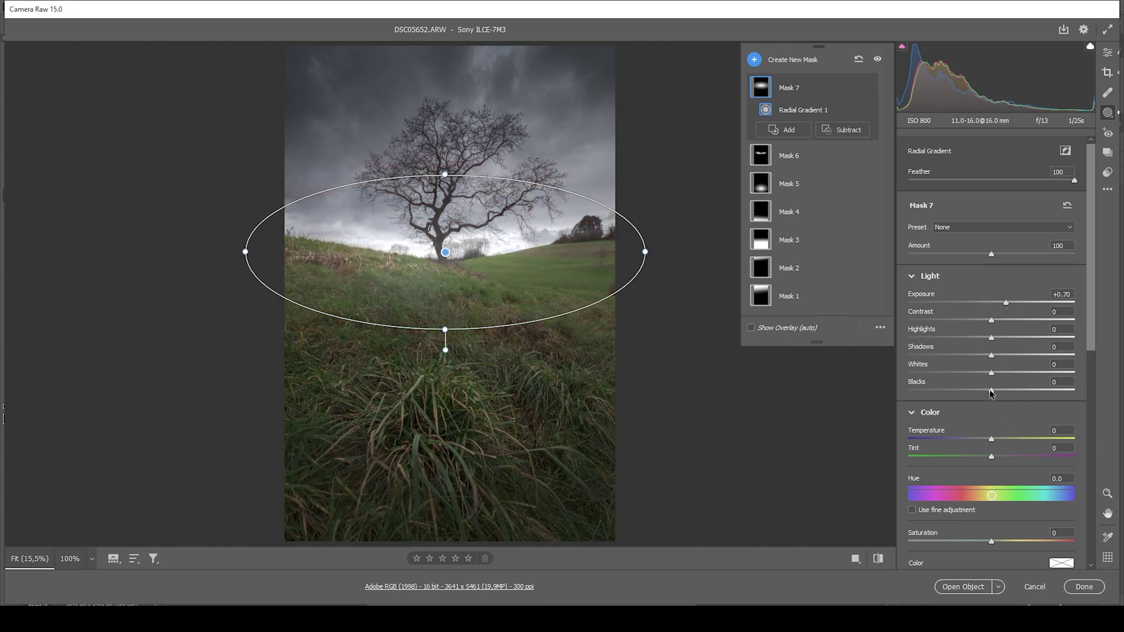
{"action": "left_click_drag", "start_coordinate": [991, 390], "coordinate": [994, 390]}
{"action": "left_click_drag", "start_coordinate": [999, 392], "coordinate": [999, 390]}
{"action": "scroll", "coordinate": [999, 391], "scroll_direction": "down", "scroll_amount": 10}
{"action": "left_click_drag", "start_coordinate": [992, 414], "coordinate": [1013, 415]}
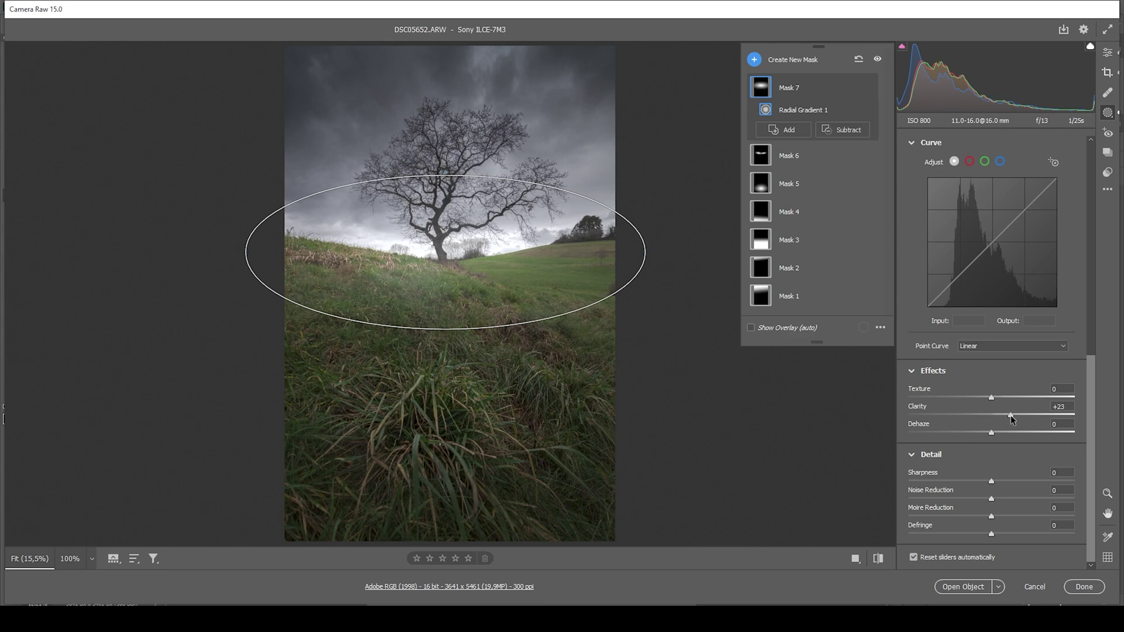
{"action": "left_click_drag", "start_coordinate": [1012, 417], "coordinate": [1012, 415]}
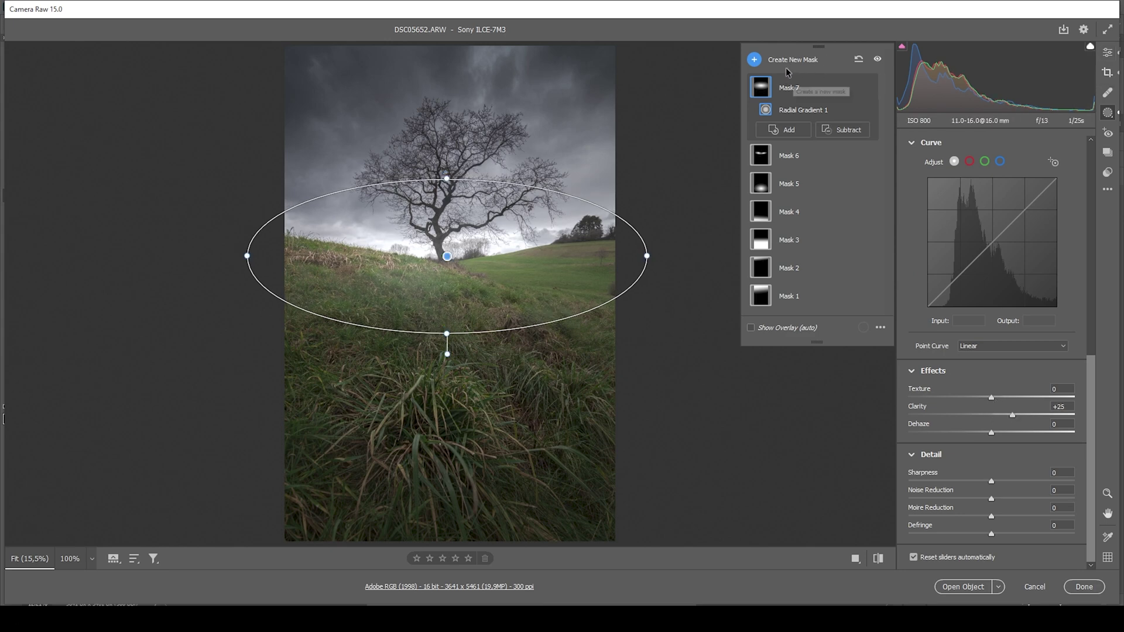
- Lay a linear gradient across the photo's left side at Exposure -0.40
{"action": "left_click", "coordinate": [755, 60]}
{"action": "left_click", "coordinate": [802, 151]}
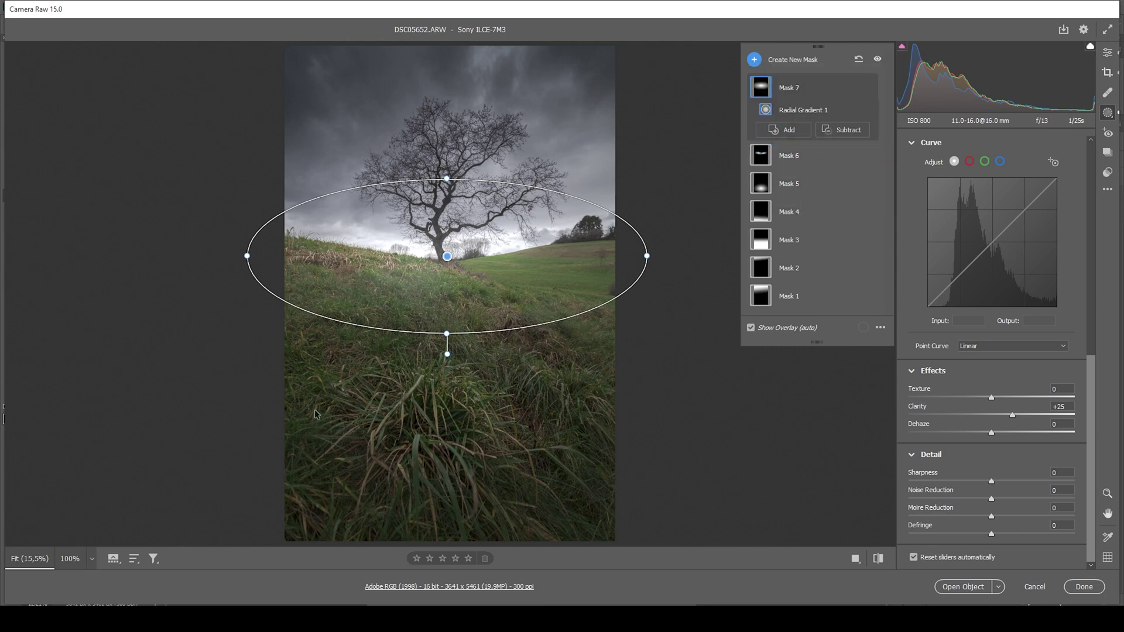
{"action": "left_click_drag", "start_coordinate": [335, 392], "coordinate": [429, 378]}
{"action": "left_click_drag", "start_coordinate": [332, 395], "coordinate": [323, 396]}
{"action": "left_click_drag", "start_coordinate": [989, 282], "coordinate": [984, 280]}
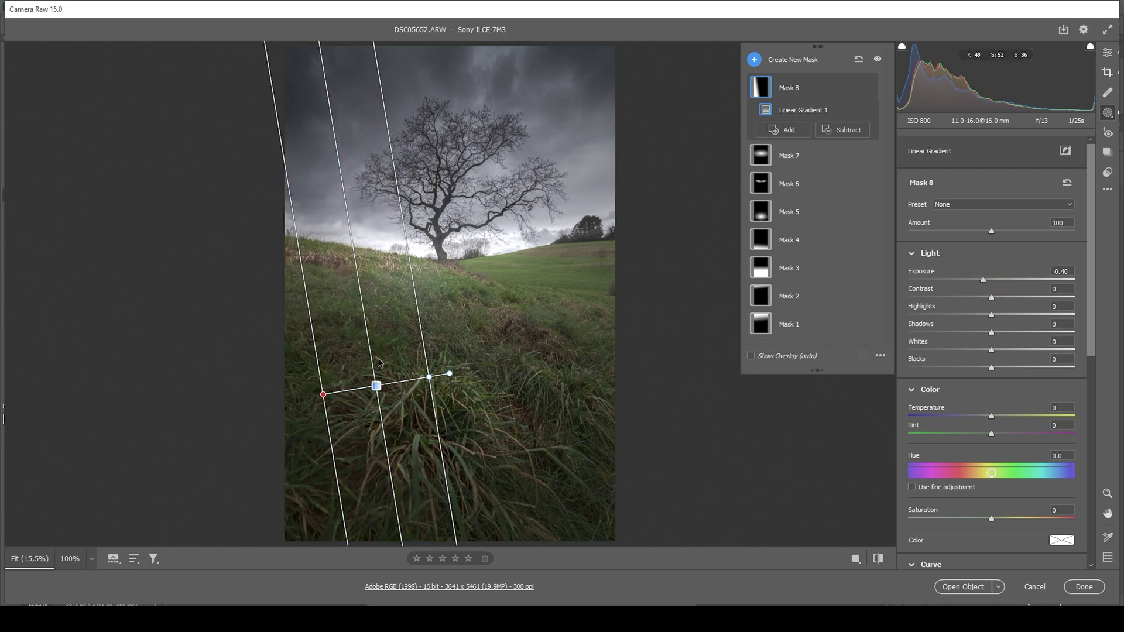
- Subtract the upper-left sky from the mask with a smaller brush
{"action": "left_click", "coordinate": [855, 134]}
{"action": "left_click", "coordinate": [890, 215]}
{"action": "left_click", "coordinate": [751, 373]}
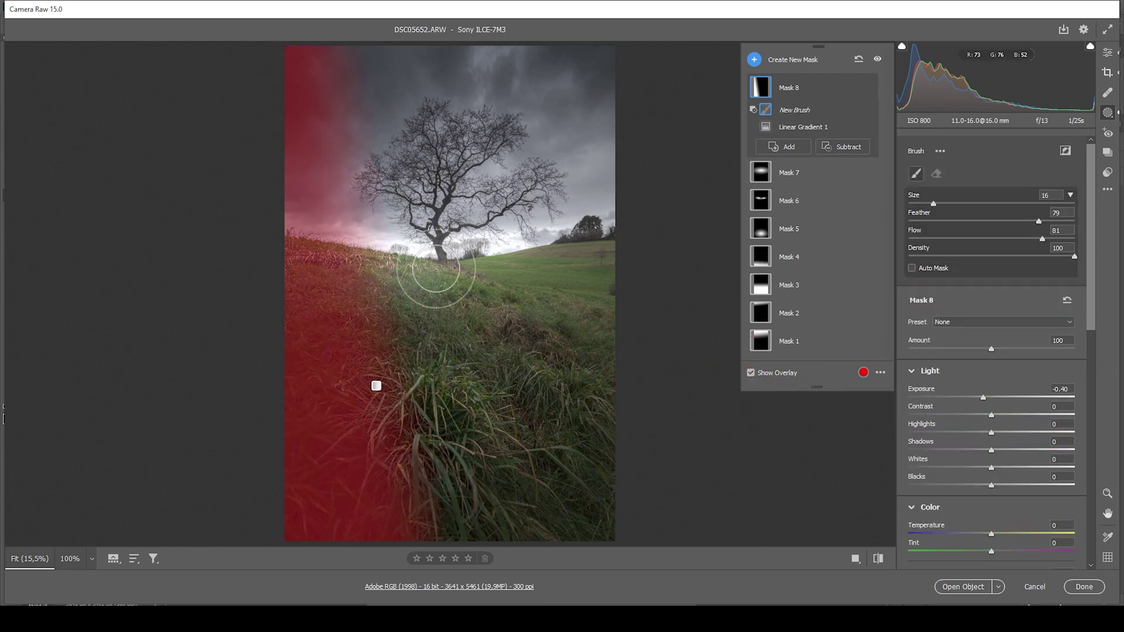
{"action": "key", "text": "bracketleft"}
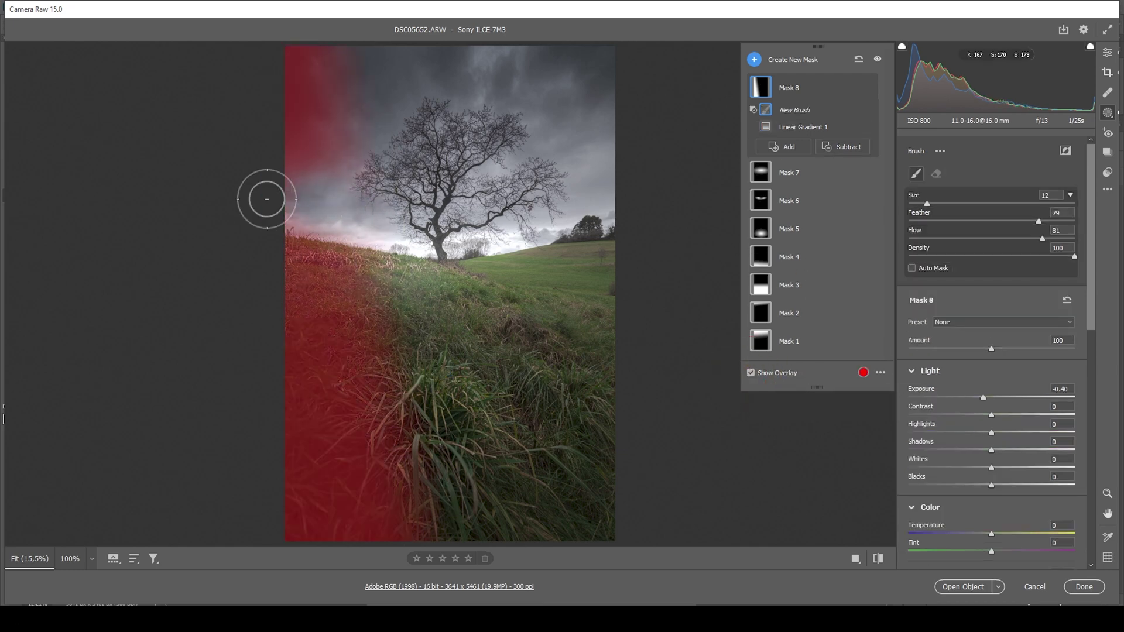
{"action": "mouse_move", "coordinate": [246, 201]}
{"action": "left_mouse_down"}
{"action": "mouse_move", "coordinate": [351, 151]}
{"action": "mouse_move", "coordinate": [420, 55]}
{"action": "mouse_move", "coordinate": [334, 40]}
{"action": "mouse_move", "coordinate": [223, 91]}
{"action": "left_mouse_up"}
{"action": "left_click", "coordinate": [751, 372]}
{"action": "left_click", "coordinate": [754, 59]}
{"action": "left_click", "coordinate": [806, 154]}
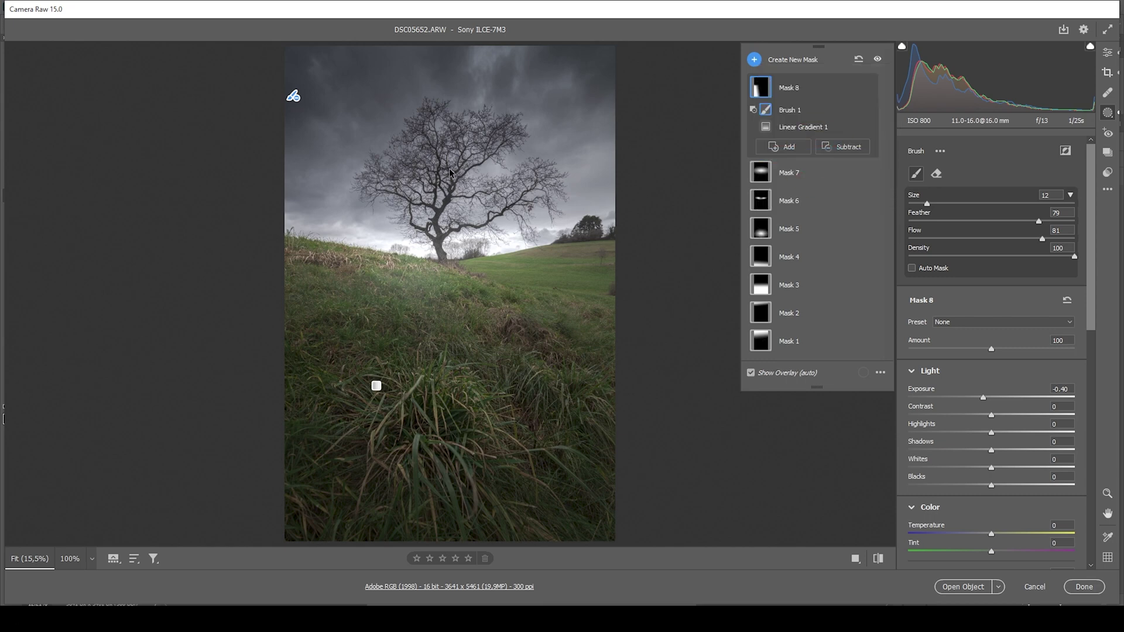
- Drag a gradient from the tree down to the grass at Contrast +52, comparing with masks hidden
{"action": "left_click_drag", "start_coordinate": [449, 161], "coordinate": [467, 360]}
{"action": "mouse_move", "coordinate": [1016, 290]}
{"action": "left_mouse_down"}
{"action": "mouse_move", "coordinate": [998, 295]}
{"action": "mouse_move", "coordinate": [1026, 298]}
{"action": "left_mouse_up"}
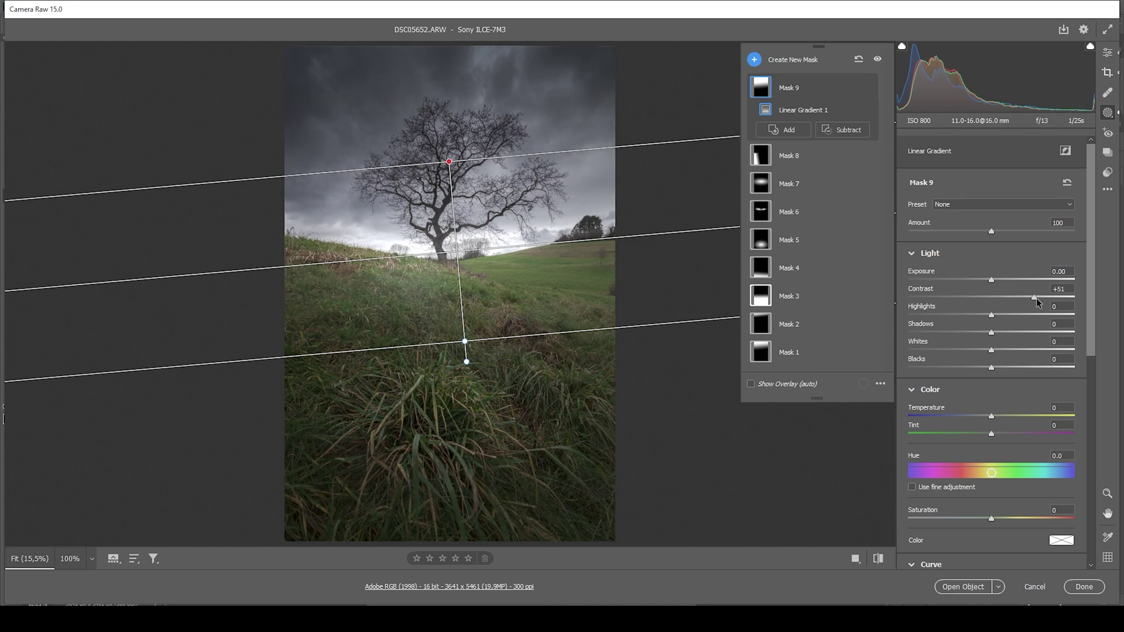
{"action": "left_click", "coordinate": [877, 59]}
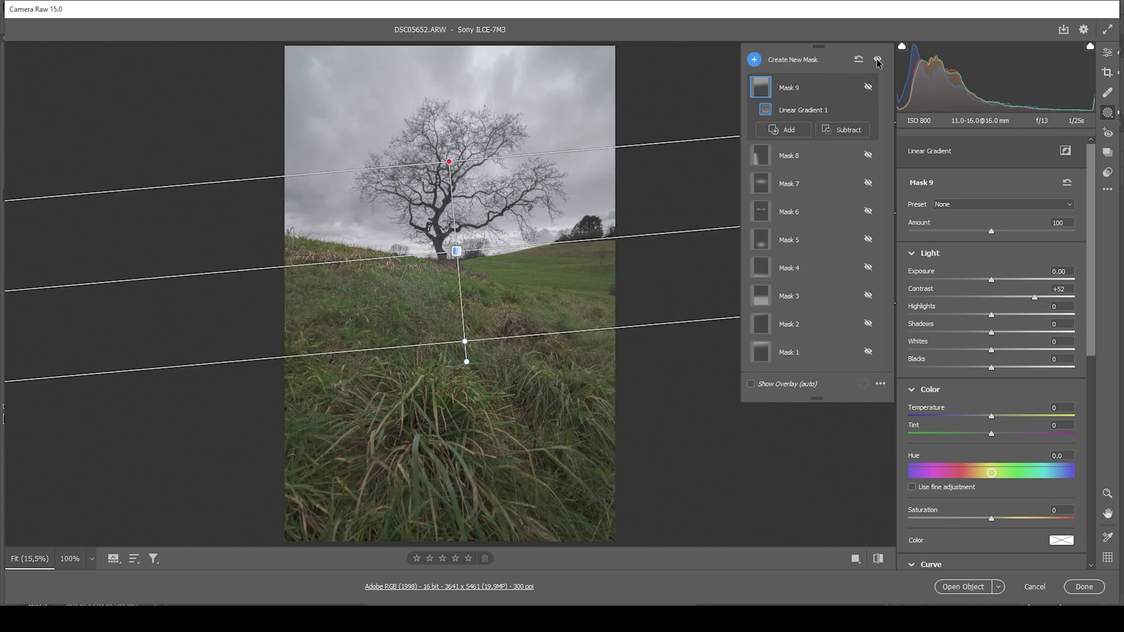
{"action": "left_click", "coordinate": [877, 58]}
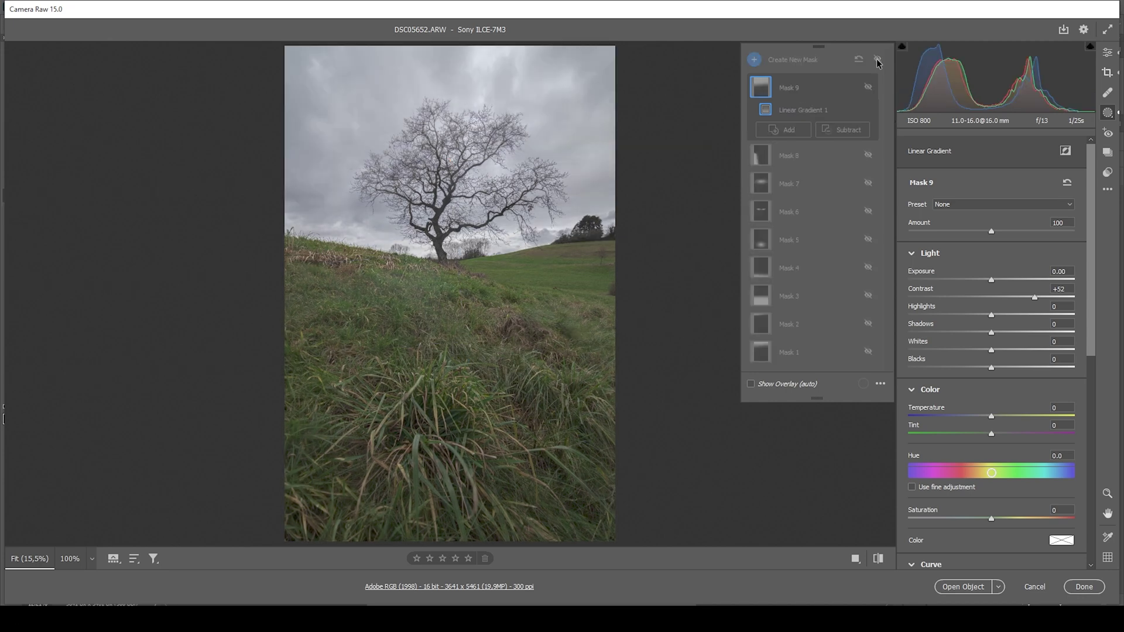
{"action": "left_click", "coordinate": [876, 58]}
{"action": "left_click", "coordinate": [1108, 52]}
- In the Color Mixer, set Yellows hue to -11, Blues saturation to about -20, and lower Yellows saturation
{"action": "scroll", "coordinate": [972, 481], "scroll_direction": "down", "scroll_amount": 3}
{"action": "left_click", "coordinate": [912, 442]}
{"action": "left_click", "coordinate": [917, 292]}
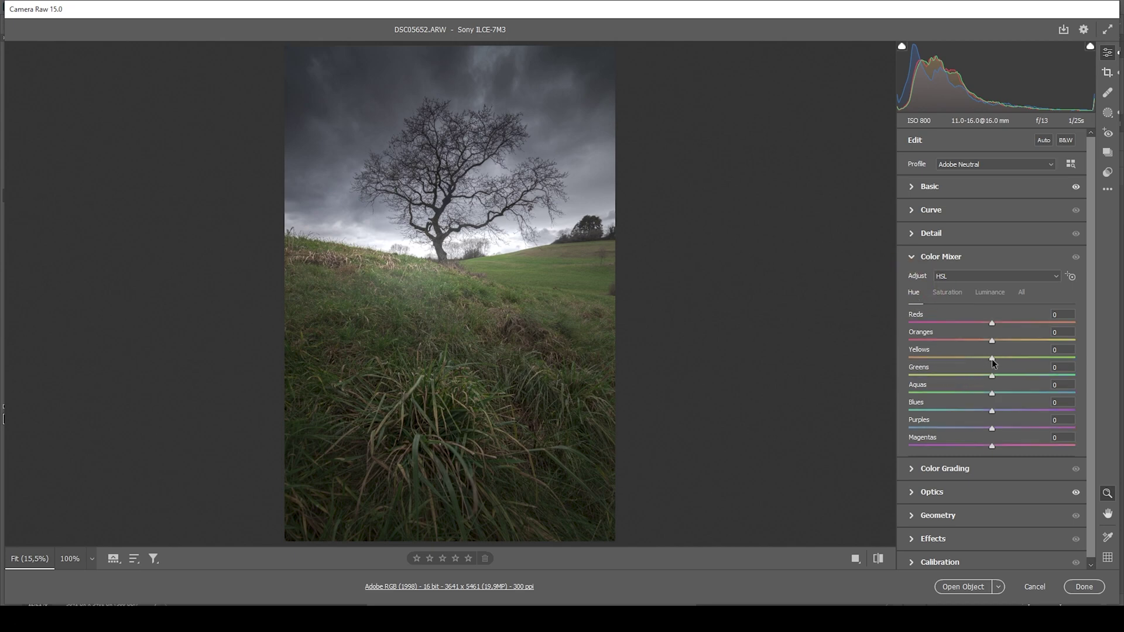
{"action": "left_click_drag", "start_coordinate": [983, 358], "coordinate": [982, 357]}
{"action": "left_click", "coordinate": [944, 293]}
{"action": "left_click_drag", "start_coordinate": [992, 411], "coordinate": [987, 411]}
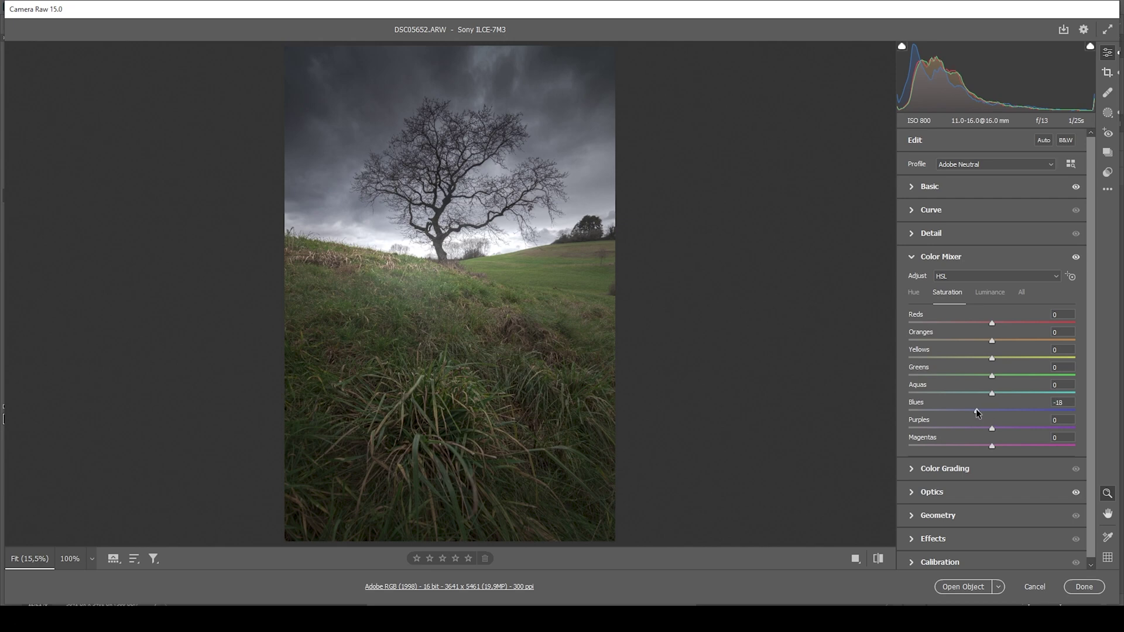
{"action": "left_click_drag", "start_coordinate": [976, 412], "coordinate": [976, 411]}
{"action": "left_click_drag", "start_coordinate": [987, 359], "coordinate": [977, 356]}
{"action": "left_click", "coordinate": [934, 261]}
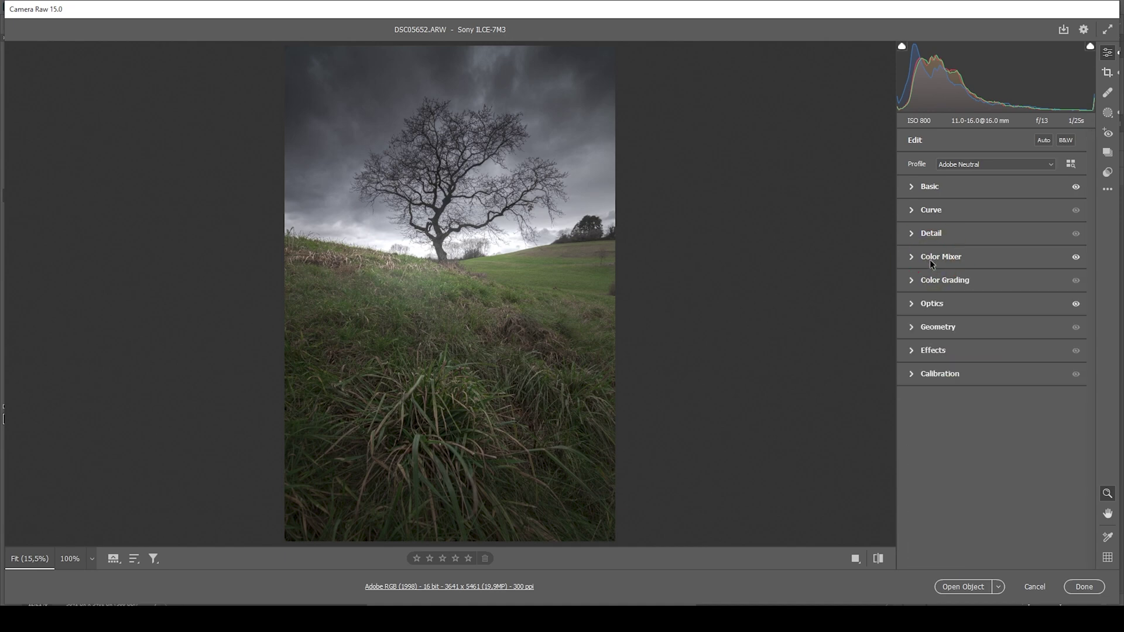
- Grade the highlights with a blue hue of 215 and saturation 7
{"action": "left_click", "coordinate": [913, 280]}
{"action": "left_click_drag", "start_coordinate": [909, 461], "coordinate": [1007, 469]}
{"action": "left_click", "coordinate": [1008, 466]}
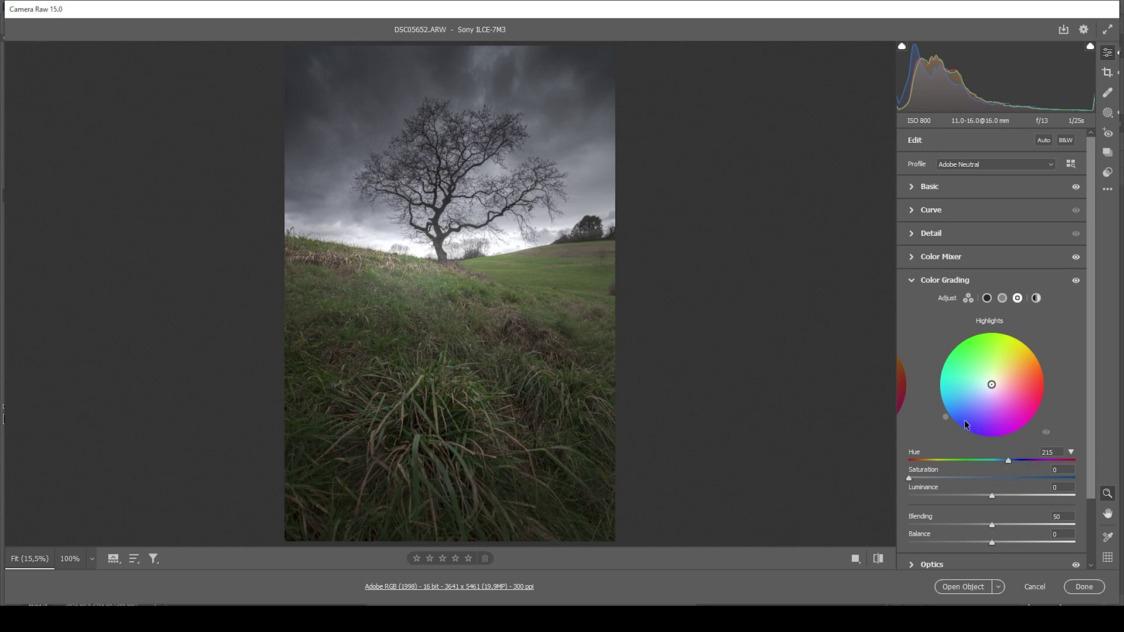
{"action": "left_click_drag", "start_coordinate": [909, 479], "coordinate": [915, 480]}
- Grade the midtones with a blue hue of about 214 and slight saturation
{"action": "left_click", "coordinate": [1002, 298]}
{"action": "left_click_drag", "start_coordinate": [909, 461], "coordinate": [1009, 471]}
{"action": "left_click_drag", "start_coordinate": [908, 479], "coordinate": [933, 477]}
{"action": "left_click", "coordinate": [941, 281]}
{"action": "left_click", "coordinate": [912, 234]}
- Set sharpening Radius 0.5, Masking 67 and Amount 94, then open the photo in Photoshop
{"action": "left_click_drag", "start_coordinate": [939, 276], "coordinate": [873, 273]}
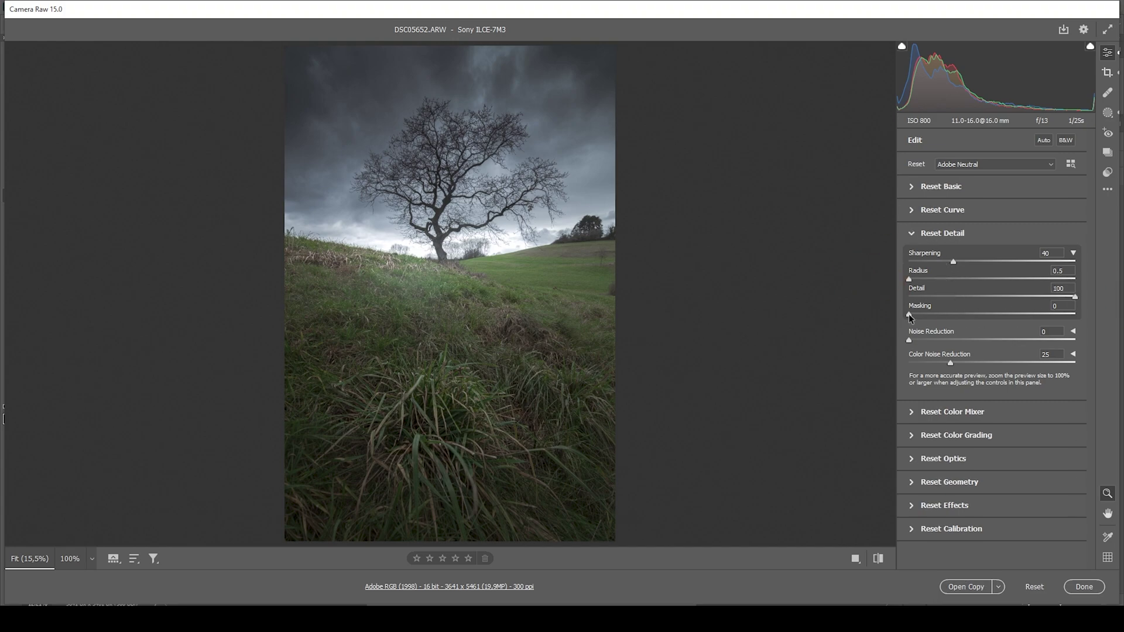
{"action": "left_click_drag", "start_coordinate": [909, 314], "coordinate": [1020, 314]}
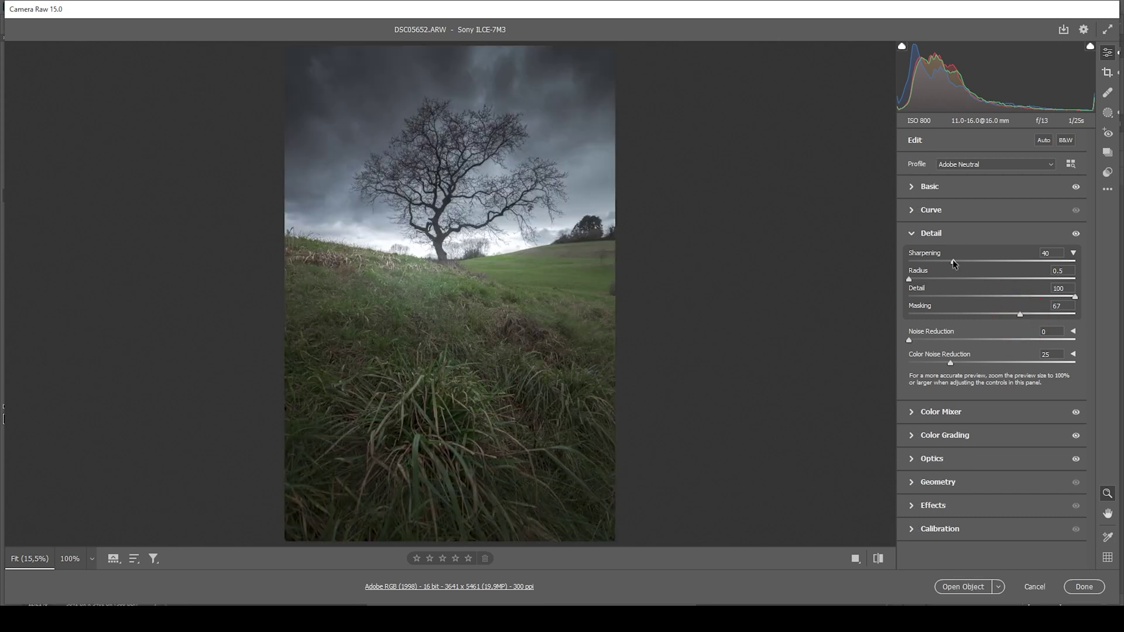
{"action": "left_click_drag", "start_coordinate": [953, 261], "coordinate": [1013, 268]}
{"action": "left_click", "coordinate": [964, 587]}
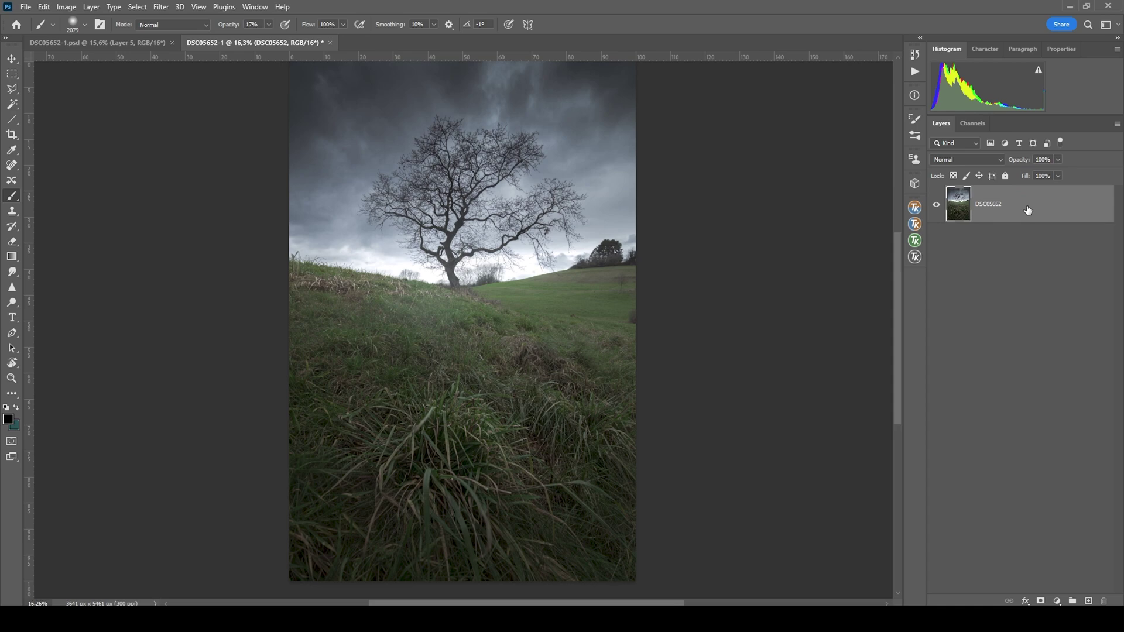
- Duplicate the photo layer as DSC05652 copy and zoom in on the background trees
{"action": "key", "text": "ctrl+j"}
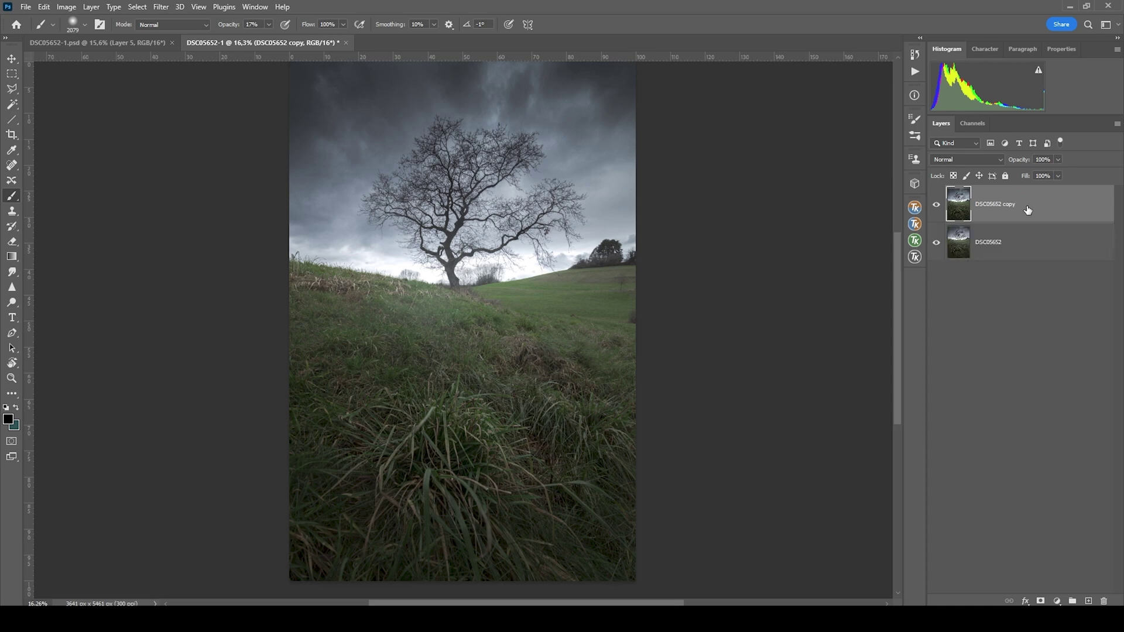
{"action": "scroll", "coordinate": [668, 283], "scroll_direction": "up", "scroll_amount": 5}
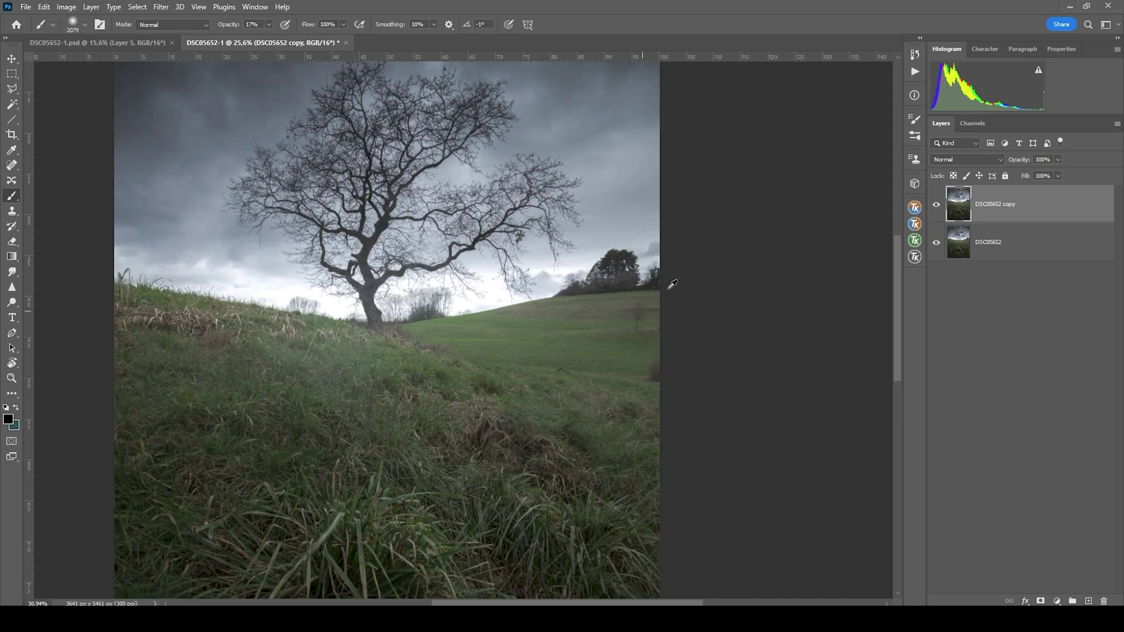
{"action": "scroll", "coordinate": [707, 235], "scroll_direction": "up", "scroll_amount": 4}
{"action": "scroll", "coordinate": [499, 290], "scroll_direction": "down", "scroll_amount": 1}
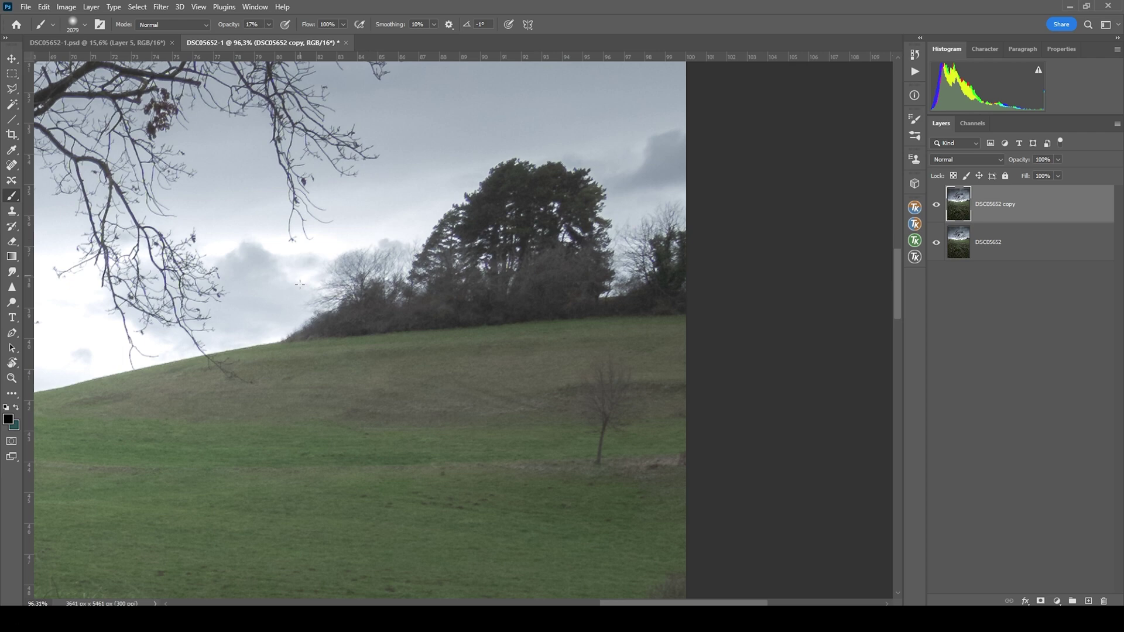
- Polygonal-lasso the right-hill tree clump, Content-Aware Fill it away, and deselect
{"action": "key", "text": "l"}
{"action": "left_click", "coordinate": [306, 315]}
{"action": "left_click", "coordinate": [306, 339]}
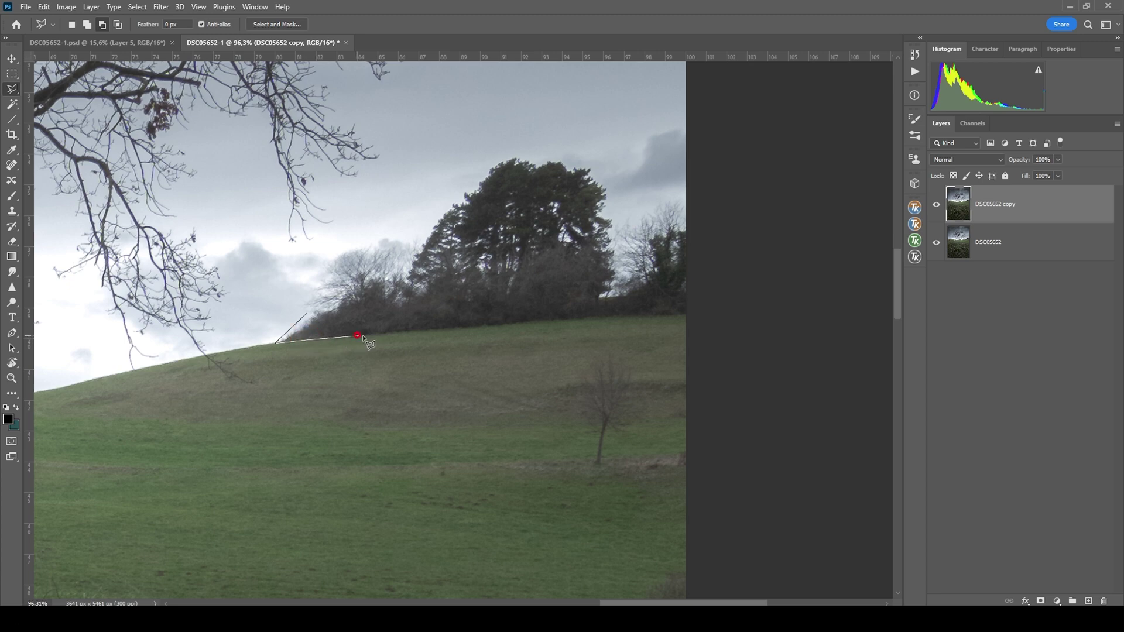
{"action": "left_click", "coordinate": [587, 317]}
{"action": "mouse_move", "coordinate": [587, 317]}
{"action": "left_mouse_down"}
{"action": "mouse_move", "coordinate": [391, 235]}
{"action": "mouse_move", "coordinate": [306, 316]}
{"action": "left_mouse_up"}
{"action": "key", "text": "shift+BackSpace"}
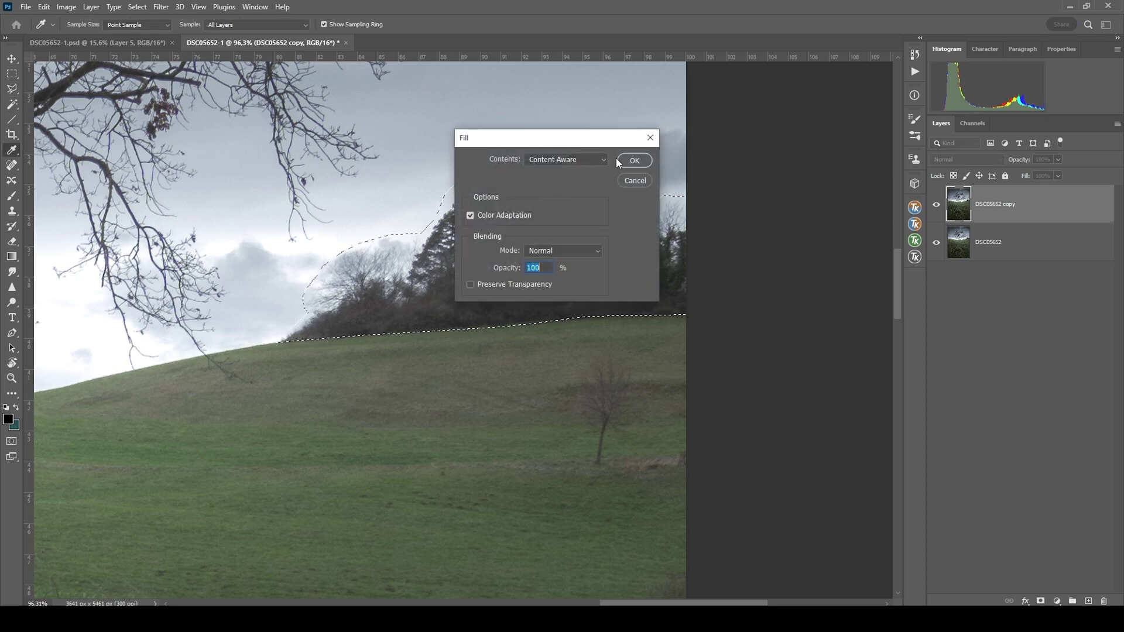
{"action": "left_click", "coordinate": [633, 161]}
{"action": "key", "text": "ctrl+d"}
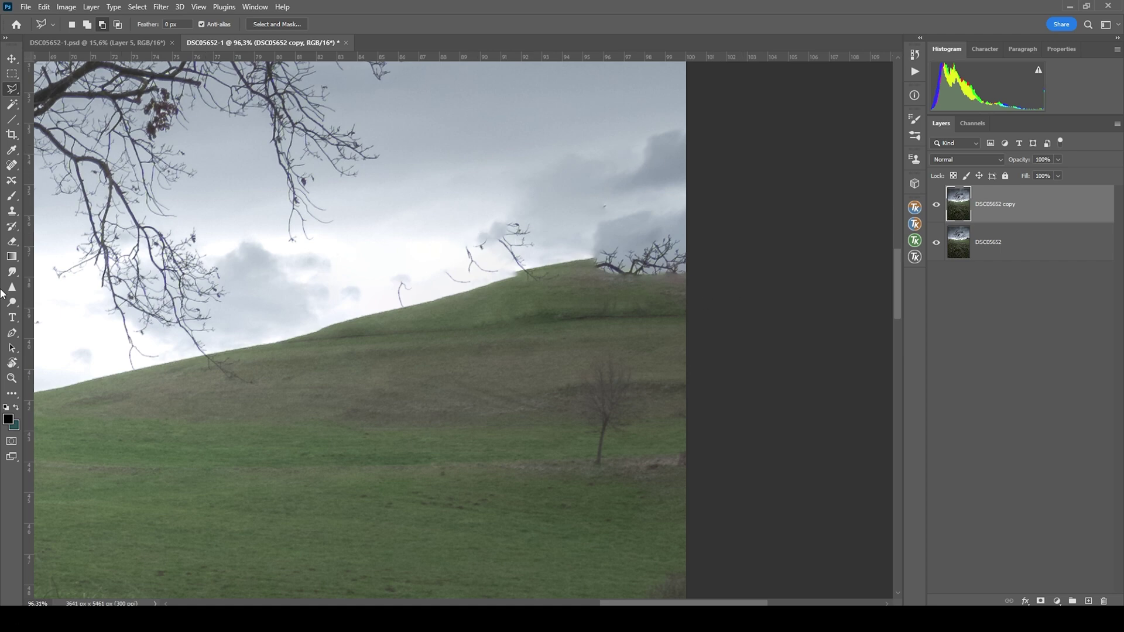
- Set up a small Clone Stamp brush and sample sky just above the hill edge
{"action": "left_click", "coordinate": [11, 212]}
{"action": "scroll", "coordinate": [325, 396], "scroll_direction": "left", "scroll_amount": 2}
{"action": "scroll", "coordinate": [319, 400], "scroll_direction": "left", "scroll_amount": 2}
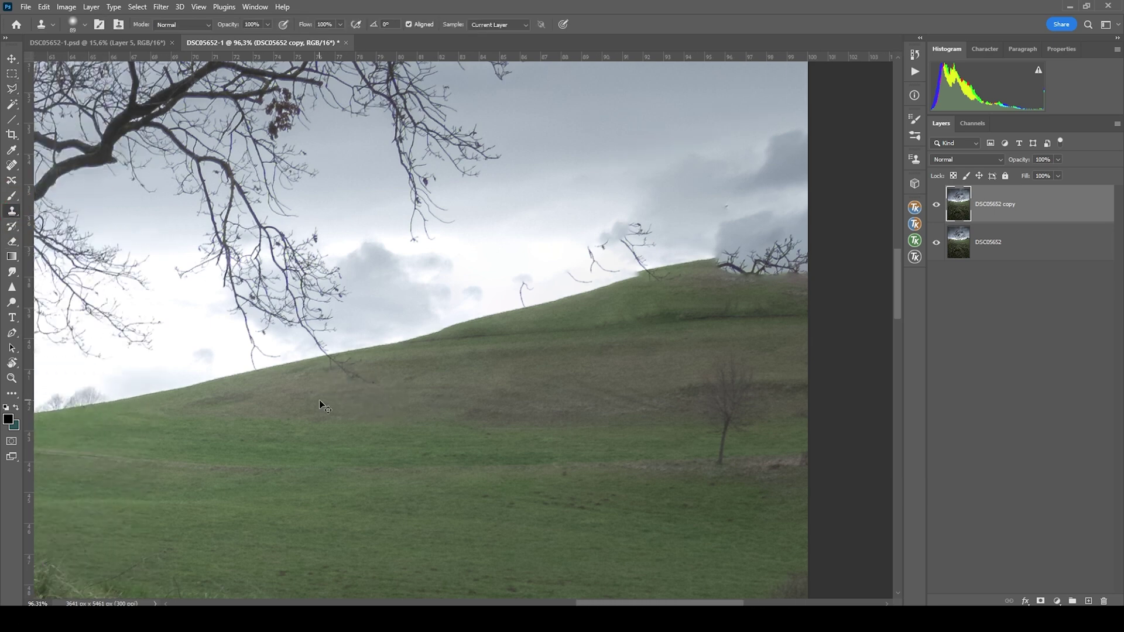
{"action": "scroll", "coordinate": [333, 396], "scroll_direction": "up", "scroll_amount": 2}
{"action": "scroll", "coordinate": [588, 376], "scroll_direction": "up", "scroll_amount": 1}
{"action": "left_click_drag", "start_coordinate": [359, 394], "coordinate": [364, 398]}
{"action": "left_click_drag", "start_coordinate": [176, 391], "coordinate": [187, 398]}
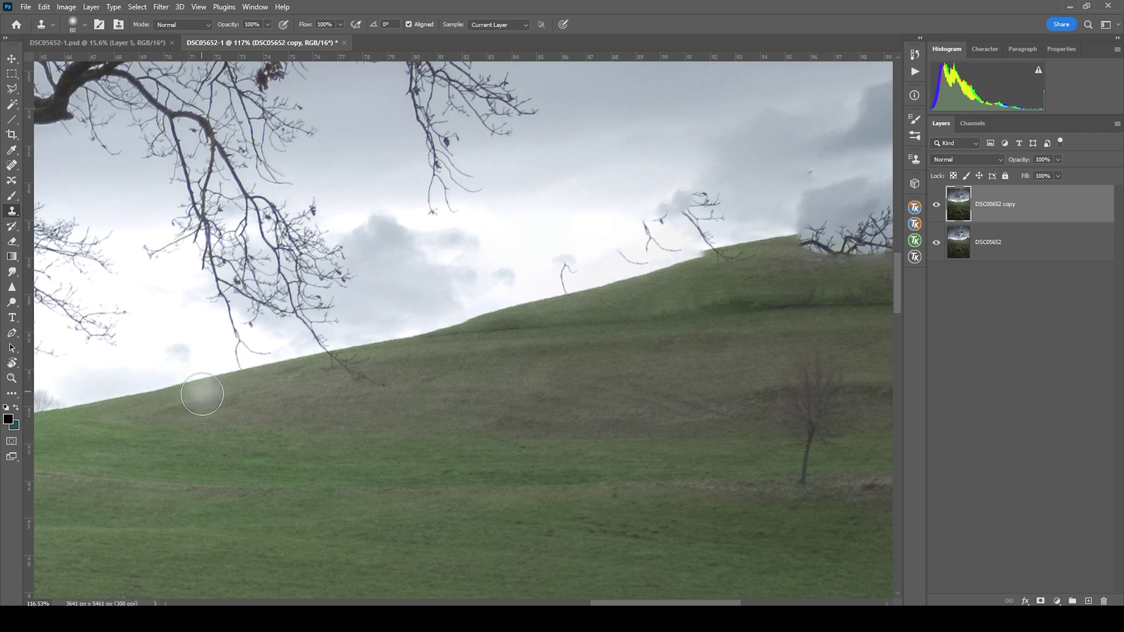
{"action": "left_click", "coordinate": [172, 388], "text": "alt"}
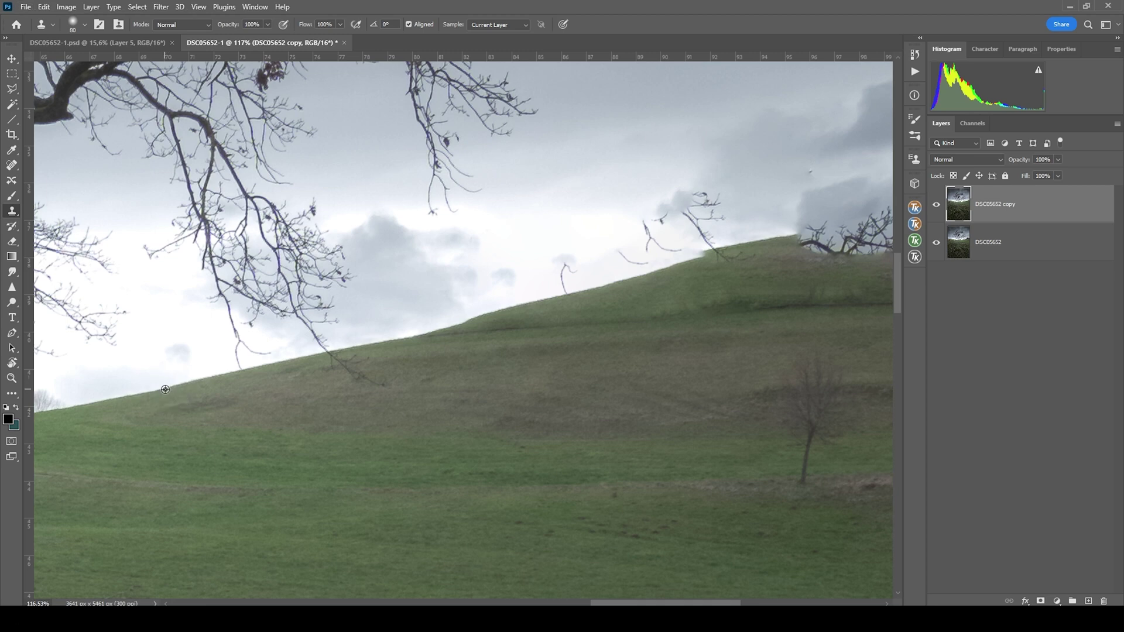
{"action": "left_click", "coordinate": [165, 388], "text": "alt"}
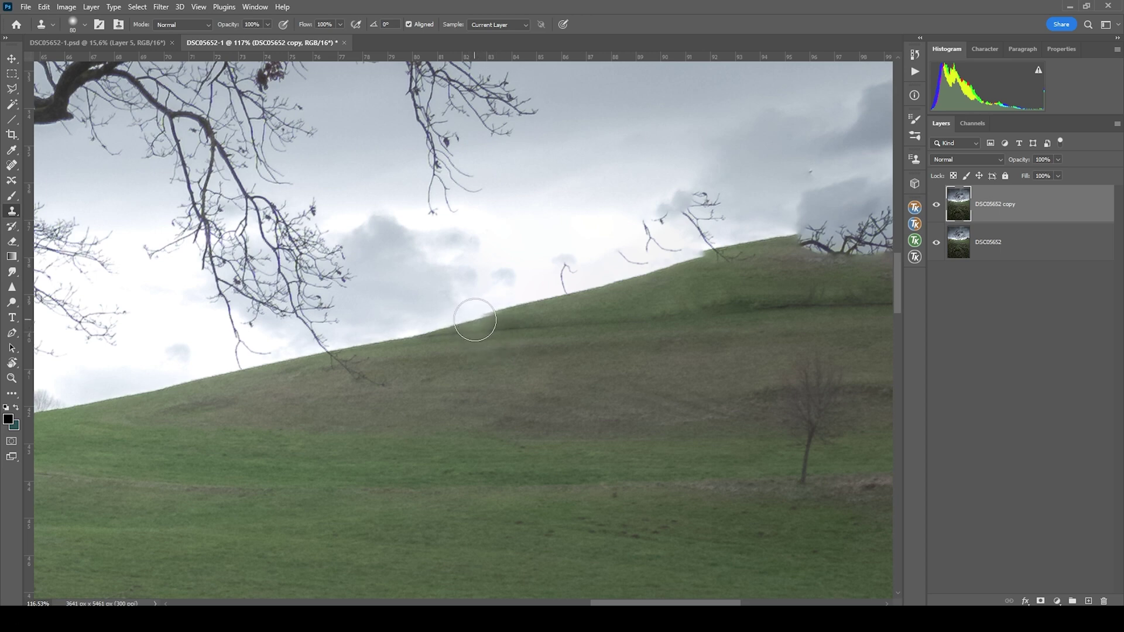
- Stamp sky over the branch bits along the hill edge toward the right
{"action": "left_click", "coordinate": [572, 301]}
{"action": "left_click_drag", "start_coordinate": [617, 293], "coordinate": [866, 245]}
{"action": "scroll", "coordinate": [862, 245], "scroll_direction": "right", "scroll_amount": 2}
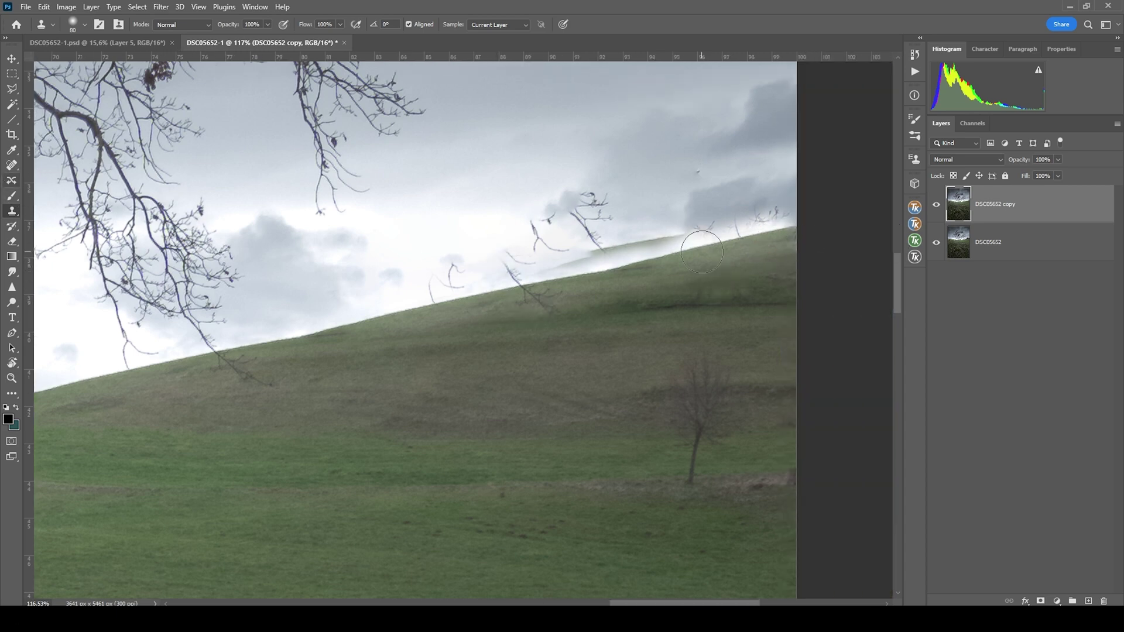
{"action": "left_click", "coordinate": [12, 165]}
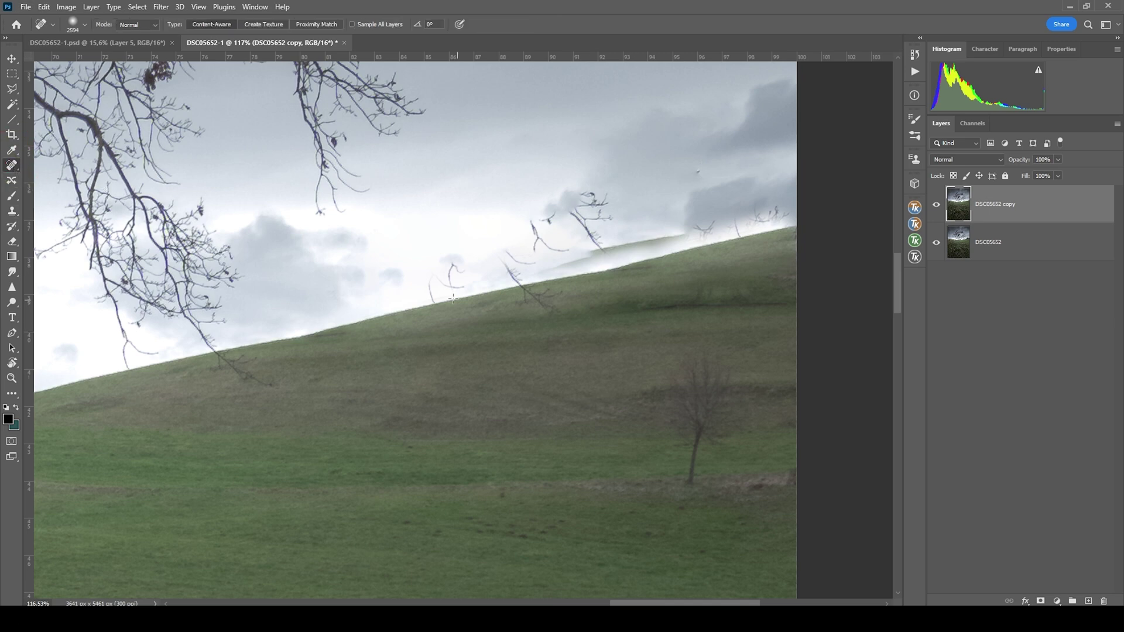
- Spot-heal the blotches in the sky with a smaller healing brush
{"action": "left_click_drag", "start_coordinate": [453, 299], "coordinate": [445, 296]}
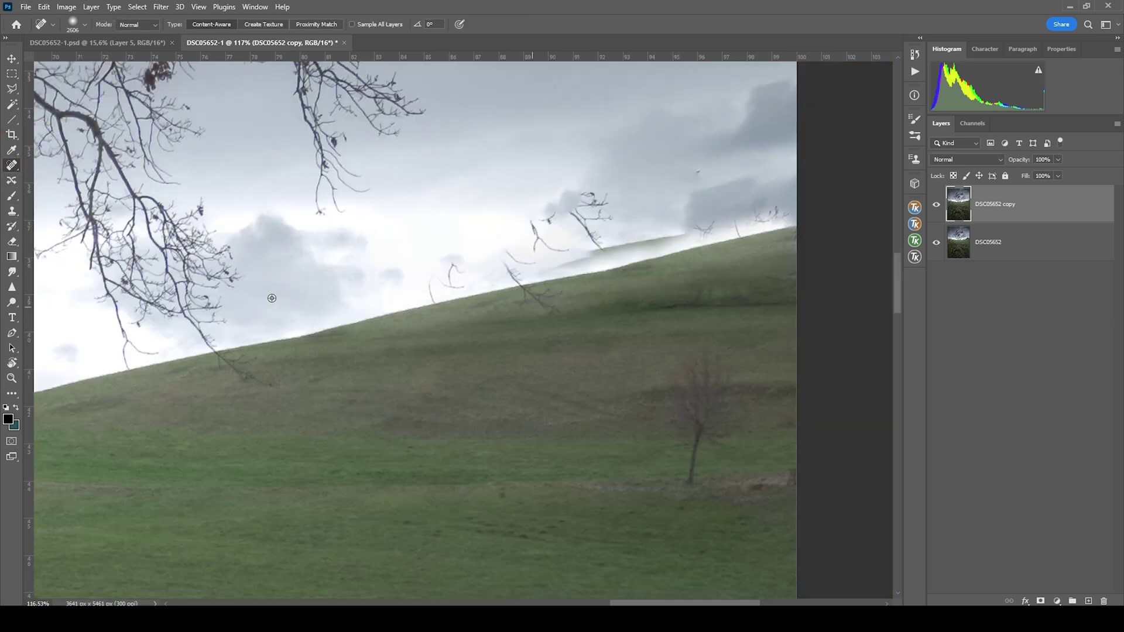
{"action": "left_click_drag", "start_coordinate": [645, 331], "coordinate": [312, 332]}
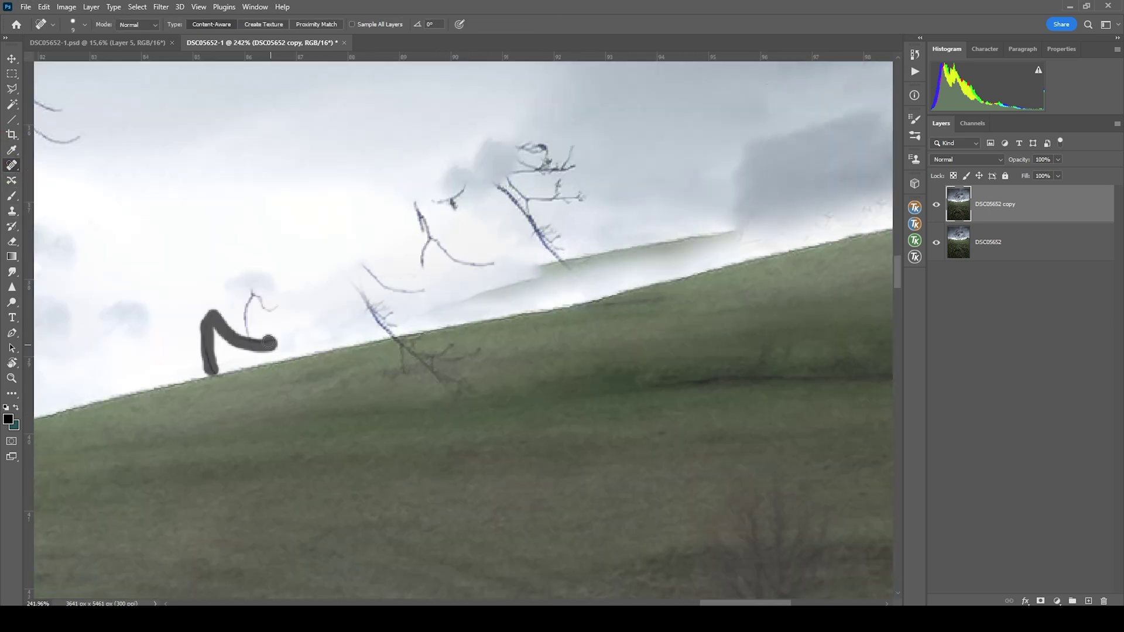
{"action": "left_click_drag", "start_coordinate": [515, 173], "coordinate": [565, 261]}
{"action": "left_click_drag", "start_coordinate": [340, 272], "coordinate": [386, 310]}
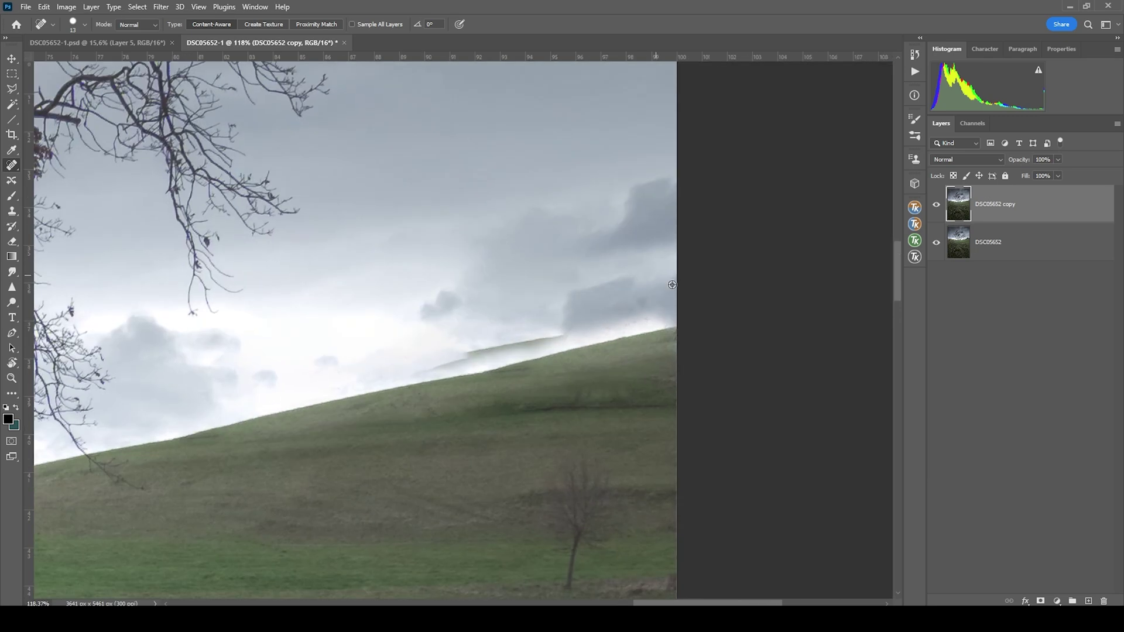
{"action": "scroll", "coordinate": [510, 431], "scroll_direction": "up", "scroll_amount": 3}
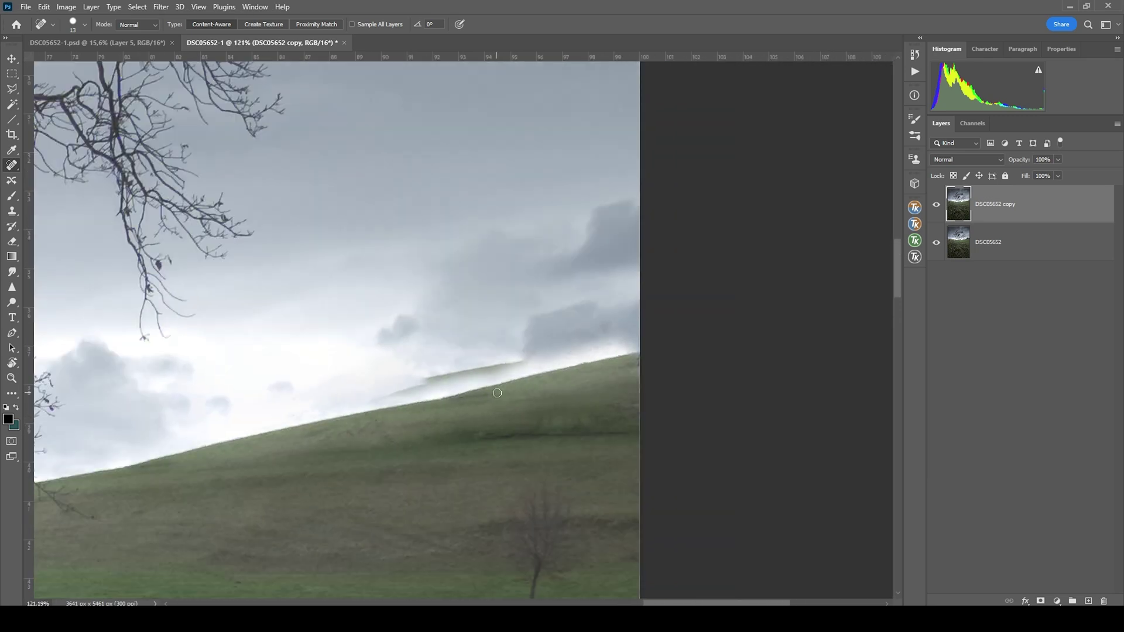
{"action": "scroll", "coordinate": [454, 369], "scroll_direction": "up", "scroll_amount": 2}
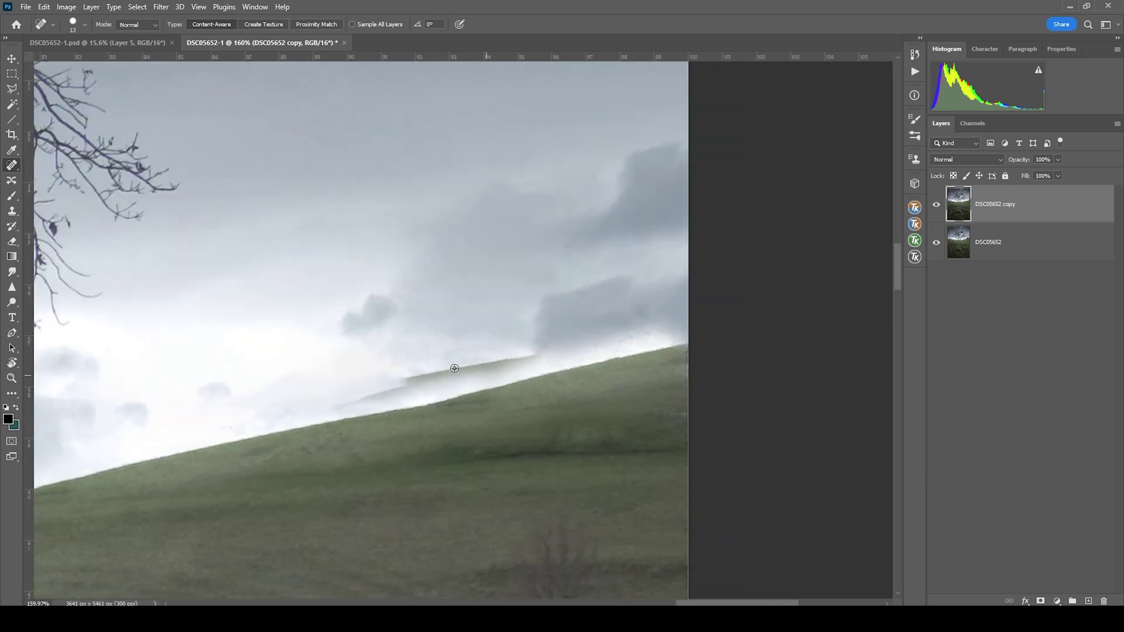
- Clone clean grass along the hill ridge with a 91 px Clone Stamp brush
{"action": "left_click", "coordinate": [11, 213]}
{"action": "mouse_move", "coordinate": [200, 359]}
{"action": "left_mouse_down"}
{"action": "mouse_move", "coordinate": [223, 359]}
{"action": "mouse_move", "coordinate": [231, 391]}
{"action": "mouse_move", "coordinate": [220, 388]}
{"action": "left_mouse_up"}
{"action": "left_click", "coordinate": [199, 448], "text": "alt"}
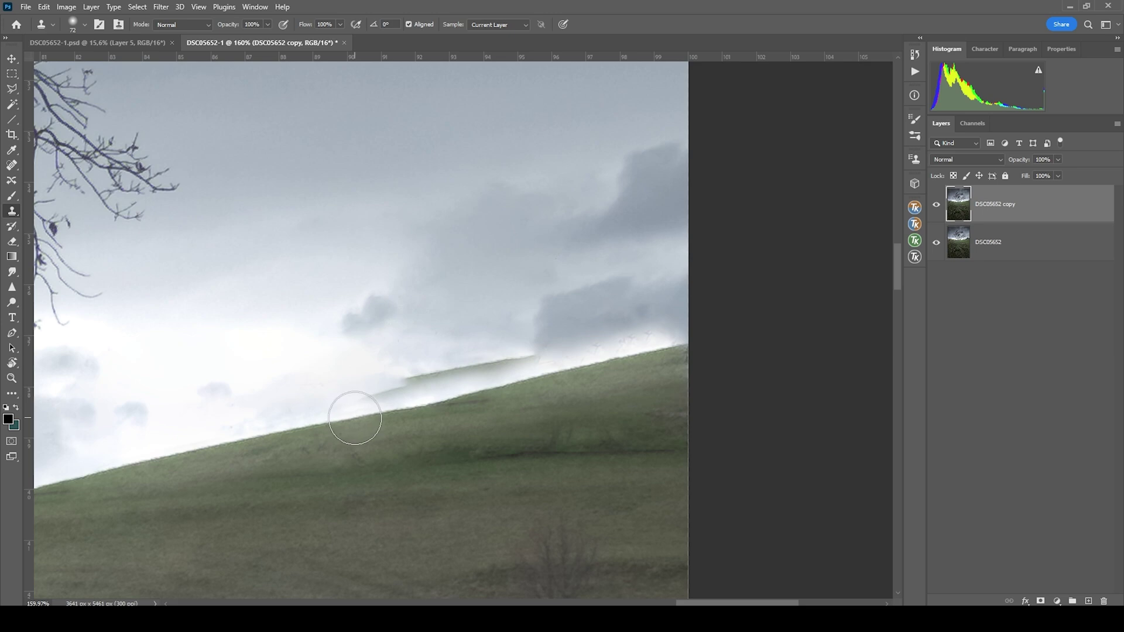
{"action": "mouse_move", "coordinate": [366, 413]}
{"action": "left_mouse_down"}
{"action": "mouse_move", "coordinate": [513, 370]}
{"action": "mouse_move", "coordinate": [692, 344]}
{"action": "left_mouse_up"}
{"action": "scroll", "coordinate": [436, 383], "scroll_direction": "down", "scroll_amount": 8}
{"action": "scroll", "coordinate": [486, 367], "scroll_direction": "up", "scroll_amount": 7}
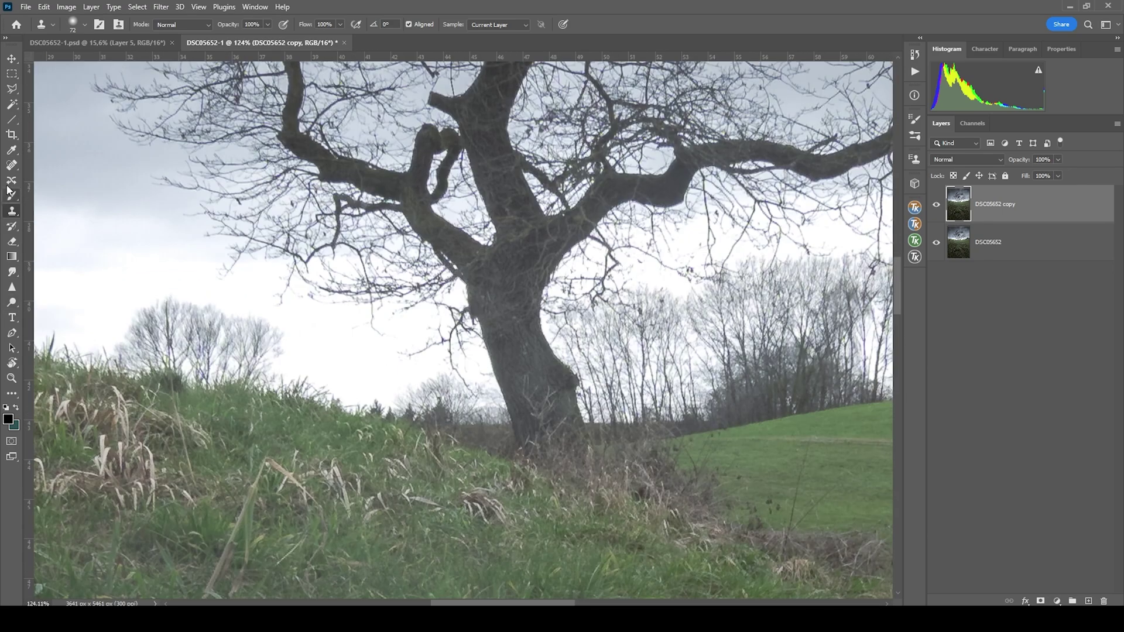
- Spot-heal the blemish near the small background trees
{"action": "left_click", "coordinate": [12, 165]}
{"action": "scroll", "coordinate": [60, 199], "scroll_direction": "left", "scroll_amount": 1}
{"action": "mouse_move", "coordinate": [263, 335]}
{"action": "left_mouse_down"}
{"action": "mouse_move", "coordinate": [217, 362]}
{"action": "mouse_move", "coordinate": [159, 366]}
{"action": "mouse_move", "coordinate": [181, 325]}
{"action": "mouse_move", "coordinate": [248, 313]}
{"action": "mouse_move", "coordinate": [305, 328]}
{"action": "mouse_move", "coordinate": [307, 372]}
{"action": "mouse_move", "coordinate": [176, 366]}
{"action": "mouse_move", "coordinate": [208, 331]}
{"action": "mouse_move", "coordinate": [240, 354]}
{"action": "mouse_move", "coordinate": [255, 337]}
{"action": "mouse_move", "coordinate": [287, 354]}
{"action": "left_mouse_up"}
{"action": "scroll", "coordinate": [344, 467], "scroll_direction": "down", "scroll_amount": 3}
{"action": "scroll", "coordinate": [804, 446], "scroll_direction": "down", "scroll_amount": 2}
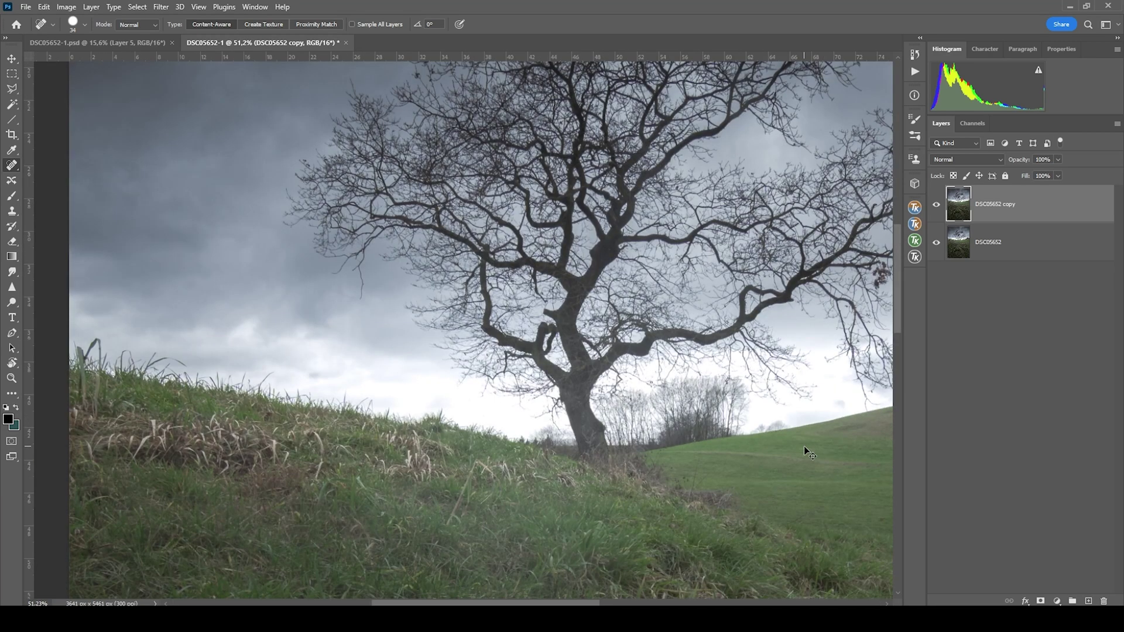
{"action": "scroll", "coordinate": [803, 445], "scroll_direction": "up", "scroll_amount": 5}
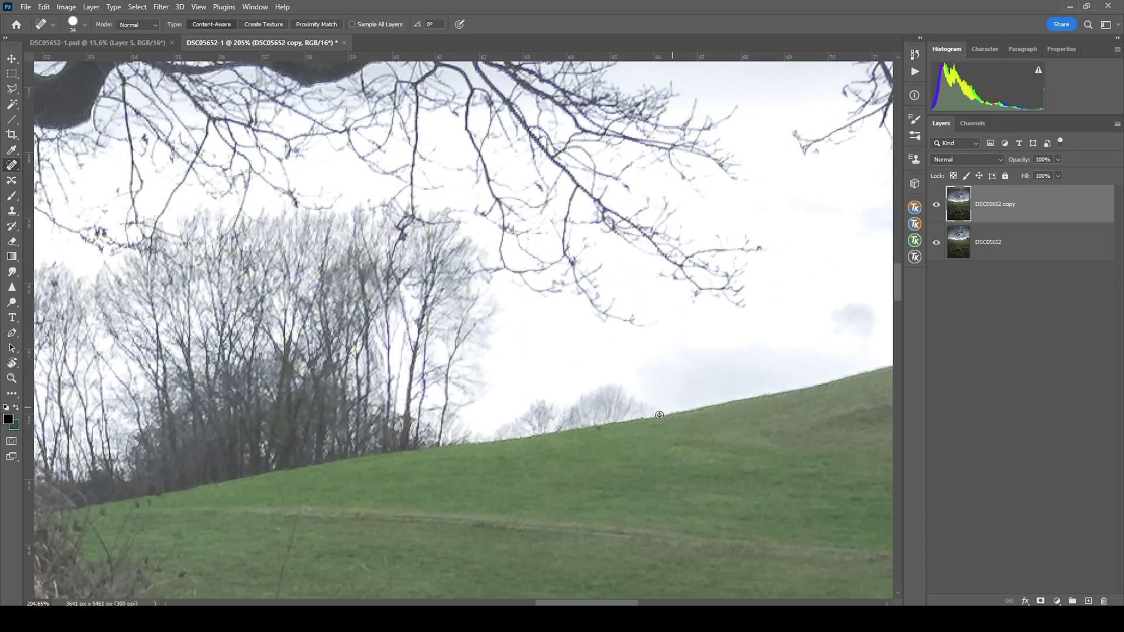
{"action": "scroll", "coordinate": [660, 415], "scroll_direction": "down", "scroll_amount": 1}
{"action": "mouse_move", "coordinate": [597, 381]}
{"action": "left_mouse_down"}
{"action": "mouse_move", "coordinate": [490, 414]}
{"action": "mouse_move", "coordinate": [640, 402]}
{"action": "mouse_move", "coordinate": [572, 409]}
{"action": "left_mouse_up"}
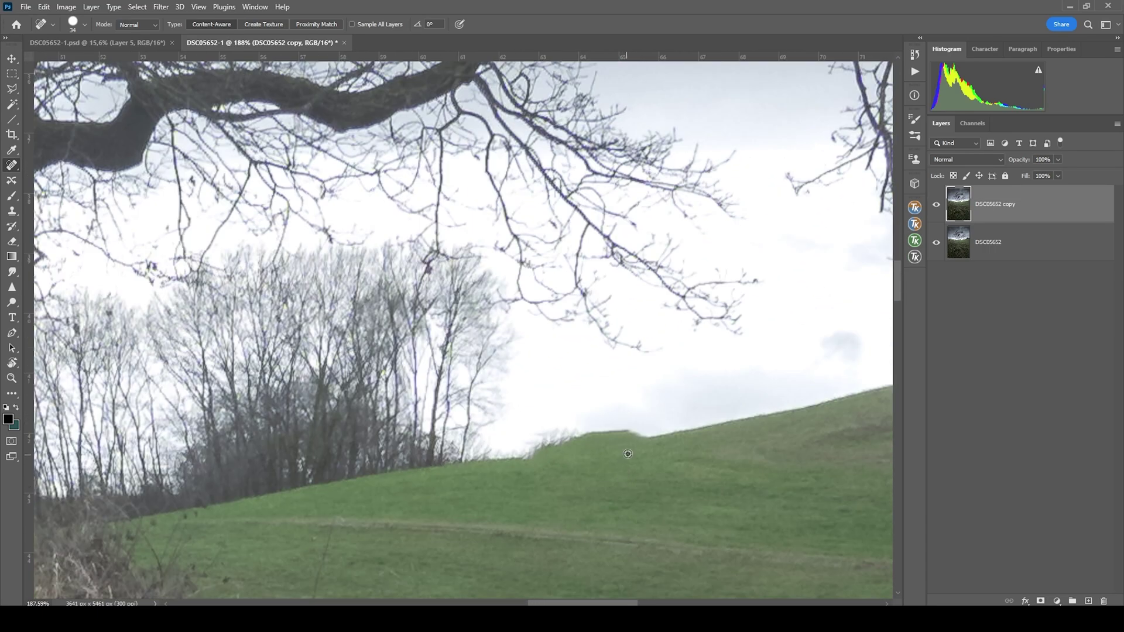
{"action": "key", "text": "ctrl+z"}
{"action": "key", "text": "s"}
{"action": "scroll", "coordinate": [715, 426], "scroll_direction": "down", "scroll_amount": 1}
{"action": "scroll", "coordinate": [476, 465], "scroll_direction": "left", "scroll_amount": 4}
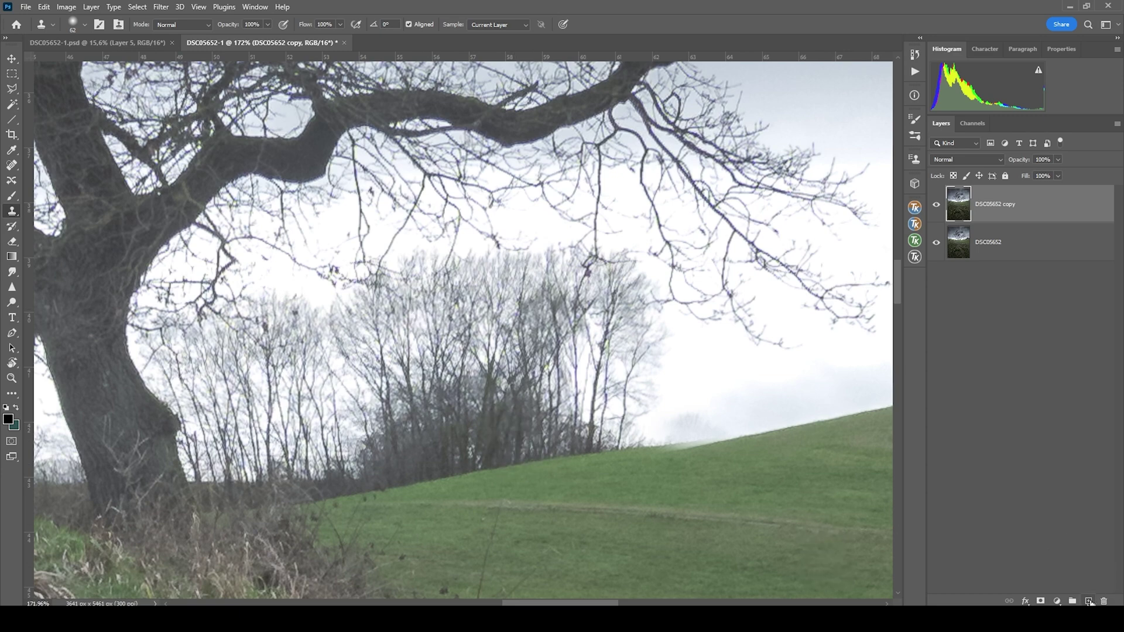
- Add a new layer and set up a 66 px brush with the bright sky colour
{"action": "left_click", "coordinate": [1089, 601]}
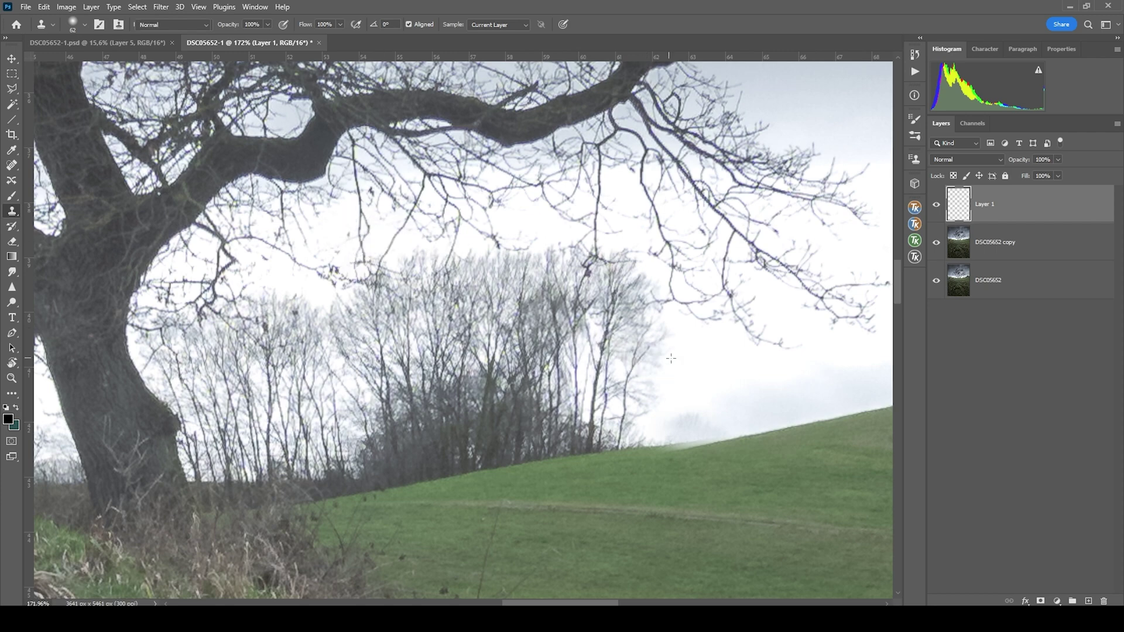
{"action": "key", "text": "b"}
{"action": "mouse_move", "coordinate": [633, 315]}
{"action": "left_mouse_down"}
{"action": "mouse_move", "coordinate": [642, 350]}
{"action": "mouse_move", "coordinate": [515, 375]}
{"action": "mouse_move", "coordinate": [275, 343]}
{"action": "mouse_move", "coordinate": [503, 377]}
{"action": "mouse_move", "coordinate": [479, 368]}
{"action": "mouse_move", "coordinate": [484, 400]}
{"action": "left_mouse_up"}
{"action": "left_click_drag", "start_coordinate": [482, 563], "coordinate": [481, 563]}
{"action": "left_click", "coordinate": [268, 24]}
{"action": "left_click_drag", "start_coordinate": [607, 355], "coordinate": [514, 339]}
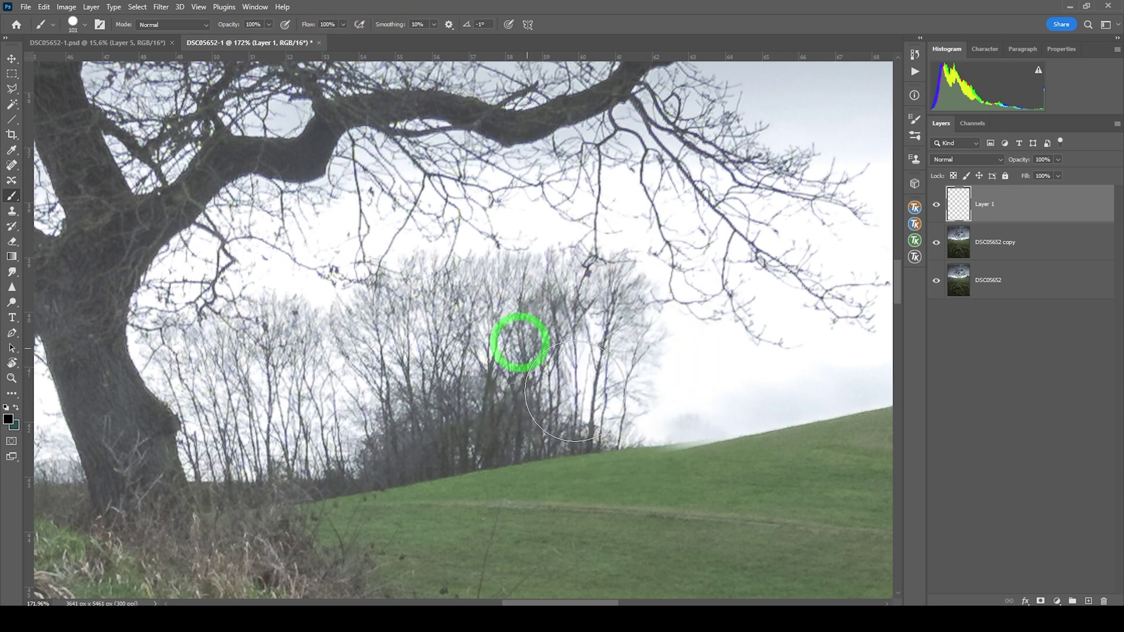
{"action": "left_click_drag", "start_coordinate": [620, 401], "coordinate": [588, 402]}
{"action": "left_click", "coordinate": [707, 387], "text": "alt"}
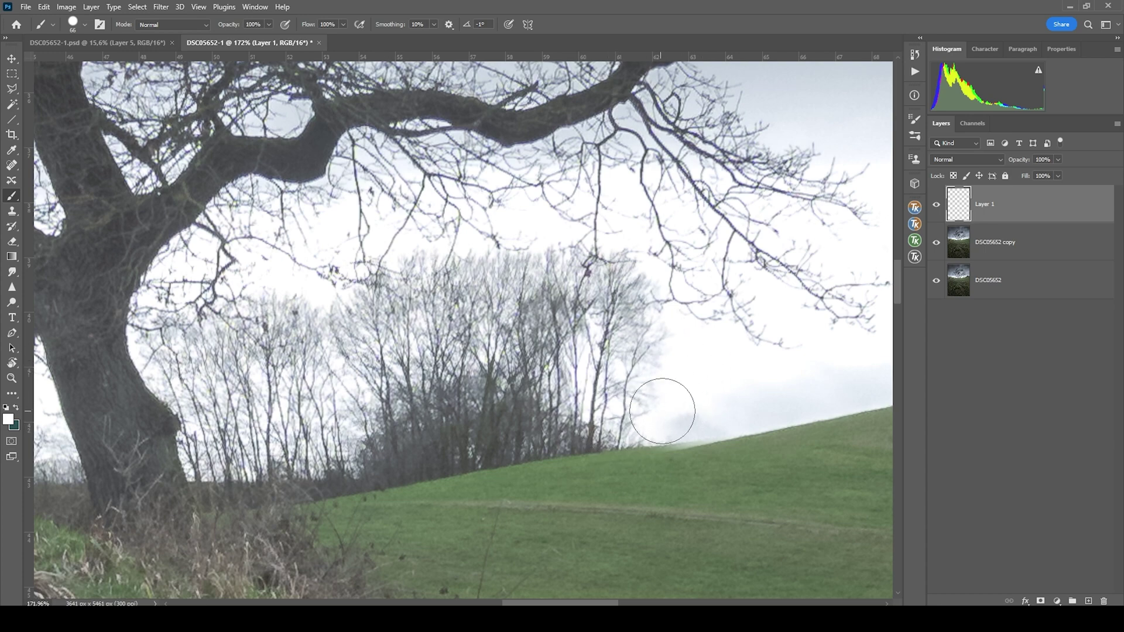
- Paint white over the sky right of the trees and the branches above it
{"action": "left_click_drag", "start_coordinate": [696, 403], "coordinate": [298, 467]}
{"action": "scroll", "coordinate": [407, 471], "scroll_direction": "up", "scroll_amount": 3}
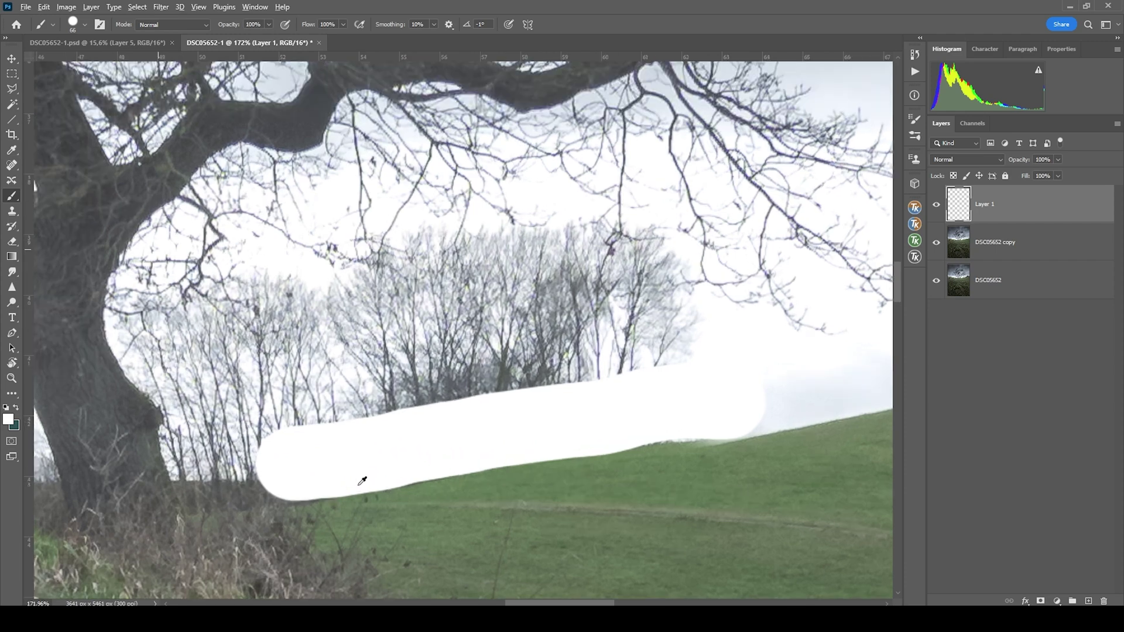
{"action": "scroll", "coordinate": [404, 467], "scroll_direction": "left", "scroll_amount": 5}
{"action": "mouse_move", "coordinate": [316, 308]}
{"action": "left_mouse_down"}
{"action": "mouse_move", "coordinate": [237, 275]}
{"action": "mouse_move", "coordinate": [297, 353]}
{"action": "mouse_move", "coordinate": [285, 316]}
{"action": "mouse_move", "coordinate": [317, 460]}
{"action": "left_mouse_up"}
{"action": "scroll", "coordinate": [287, 343], "scroll_direction": "up", "scroll_amount": 2}
{"action": "mouse_move", "coordinate": [318, 344]}
{"action": "left_mouse_down"}
{"action": "mouse_move", "coordinate": [369, 354]}
{"action": "mouse_move", "coordinate": [359, 326]}
{"action": "mouse_move", "coordinate": [459, 311]}
{"action": "mouse_move", "coordinate": [542, 364]}
{"action": "left_mouse_up"}
{"action": "scroll", "coordinate": [542, 363], "scroll_direction": "down", "scroll_amount": 5}
{"action": "scroll", "coordinate": [708, 346], "scroll_direction": "up", "scroll_amount": 4}
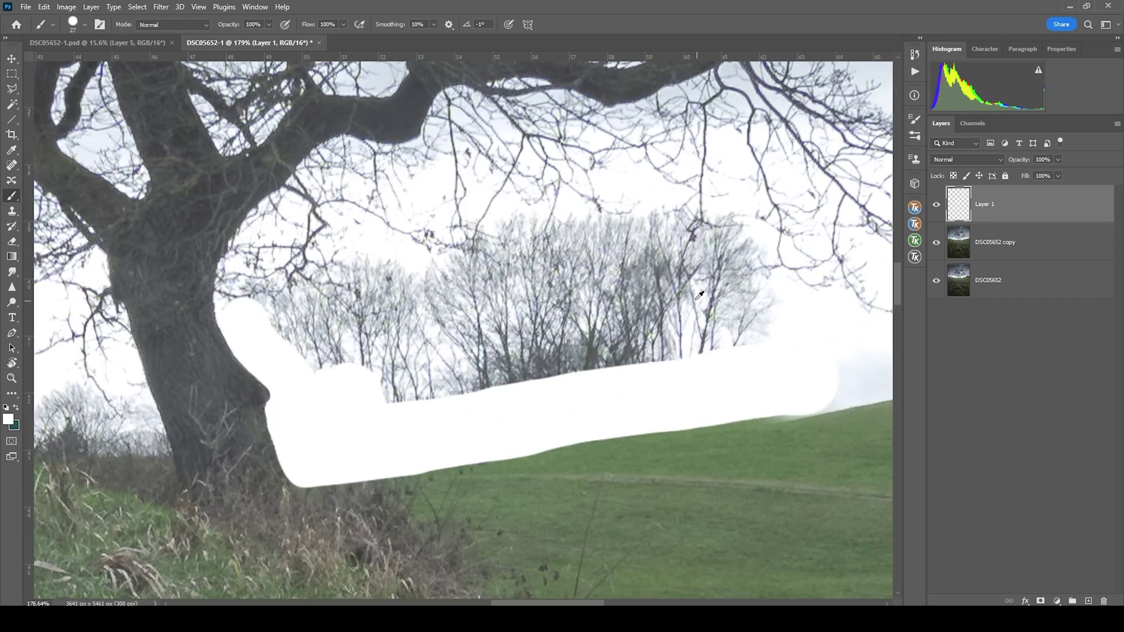
- Extend the white up over the tree line and its right end with a 39 px brush
{"action": "scroll", "coordinate": [518, 346], "scroll_direction": "up", "scroll_amount": 1}
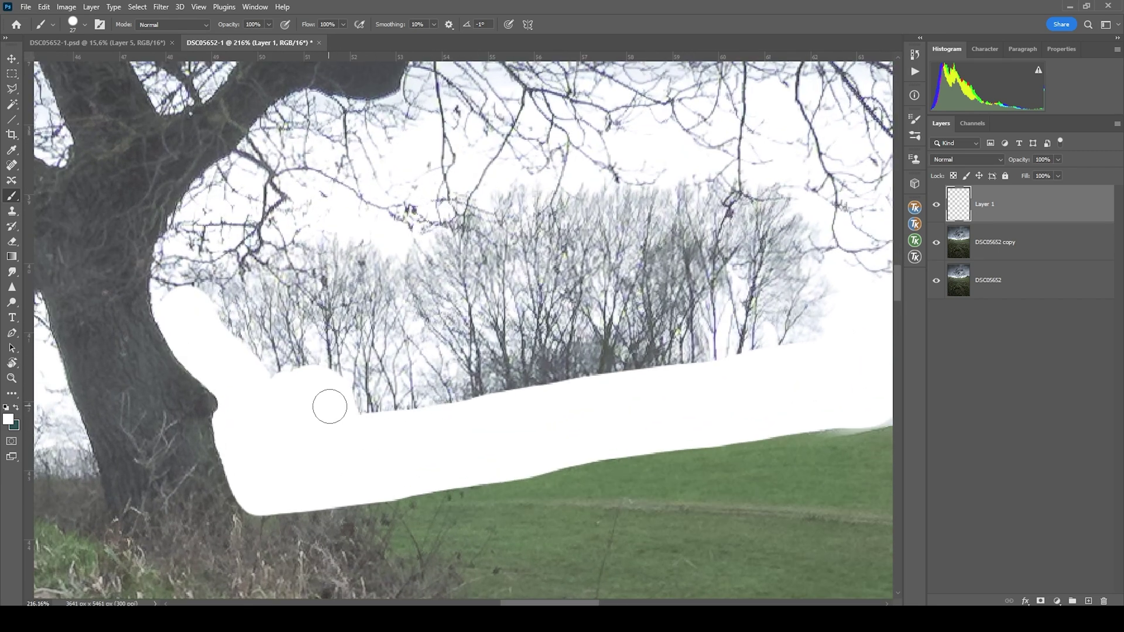
{"action": "mouse_move", "coordinate": [329, 406]}
{"action": "left_mouse_down"}
{"action": "mouse_move", "coordinate": [399, 400]}
{"action": "mouse_move", "coordinate": [346, 391]}
{"action": "mouse_move", "coordinate": [310, 410]}
{"action": "mouse_move", "coordinate": [327, 408]}
{"action": "mouse_move", "coordinate": [339, 380]}
{"action": "mouse_move", "coordinate": [315, 378]}
{"action": "mouse_move", "coordinate": [362, 386]}
{"action": "mouse_move", "coordinate": [274, 358]}
{"action": "mouse_move", "coordinate": [296, 376]}
{"action": "mouse_move", "coordinate": [260, 332]}
{"action": "mouse_move", "coordinate": [279, 342]}
{"action": "mouse_move", "coordinate": [252, 334]}
{"action": "mouse_move", "coordinate": [316, 353]}
{"action": "mouse_move", "coordinate": [300, 338]}
{"action": "mouse_move", "coordinate": [402, 383]}
{"action": "mouse_move", "coordinate": [368, 360]}
{"action": "mouse_move", "coordinate": [424, 315]}
{"action": "mouse_move", "coordinate": [403, 370]}
{"action": "mouse_move", "coordinate": [443, 357]}
{"action": "mouse_move", "coordinate": [432, 403]}
{"action": "mouse_move", "coordinate": [407, 412]}
{"action": "mouse_move", "coordinate": [799, 329]}
{"action": "mouse_move", "coordinate": [464, 331]}
{"action": "mouse_move", "coordinate": [438, 367]}
{"action": "mouse_move", "coordinate": [480, 357]}
{"action": "left_mouse_up"}
{"action": "right_click", "coordinate": [309, 406], "text": "alt"}
{"action": "right_click", "coordinate": [299, 379], "text": "alt"}
{"action": "scroll", "coordinate": [508, 300], "scroll_direction": "right", "scroll_amount": 2}
{"action": "scroll", "coordinate": [778, 207], "scroll_direction": "up", "scroll_amount": 2}
{"action": "mouse_move", "coordinate": [766, 339]}
{"action": "left_mouse_down"}
{"action": "mouse_move", "coordinate": [669, 330]}
{"action": "mouse_move", "coordinate": [621, 282]}
{"action": "mouse_move", "coordinate": [677, 278]}
{"action": "mouse_move", "coordinate": [713, 242]}
{"action": "mouse_move", "coordinate": [677, 257]}
{"action": "mouse_move", "coordinate": [727, 298]}
{"action": "mouse_move", "coordinate": [384, 311]}
{"action": "left_mouse_up"}
{"action": "key", "text": "bracketleft"}
{"action": "mouse_move", "coordinate": [572, 171]}
{"action": "left_mouse_down"}
{"action": "mouse_move", "coordinate": [568, 207]}
{"action": "mouse_move", "coordinate": [581, 198]}
{"action": "mouse_move", "coordinate": [547, 233]}
{"action": "mouse_move", "coordinate": [551, 259]}
{"action": "mouse_move", "coordinate": [565, 236]}
{"action": "mouse_move", "coordinate": [575, 249]}
{"action": "mouse_move", "coordinate": [592, 214]}
{"action": "mouse_move", "coordinate": [566, 287]}
{"action": "mouse_move", "coordinate": [621, 272]}
{"action": "mouse_move", "coordinate": [655, 228]}
{"action": "mouse_move", "coordinate": [695, 211]}
{"action": "mouse_move", "coordinate": [687, 185]}
{"action": "mouse_move", "coordinate": [675, 207]}
{"action": "mouse_move", "coordinate": [596, 194]}
{"action": "mouse_move", "coordinate": [603, 177]}
{"action": "mouse_move", "coordinate": [541, 291]}
{"action": "mouse_move", "coordinate": [433, 291]}
{"action": "mouse_move", "coordinate": [459, 252]}
{"action": "mouse_move", "coordinate": [446, 202]}
{"action": "mouse_move", "coordinate": [530, 207]}
{"action": "mouse_move", "coordinate": [502, 249]}
{"action": "left_mouse_up"}
- Paint white over the remaining tree tops, then stamp all visible layers into a merged Layer 2
{"action": "scroll", "coordinate": [502, 248], "scroll_direction": "left", "scroll_amount": 4}
{"action": "mouse_move", "coordinate": [361, 328]}
{"action": "left_mouse_down"}
{"action": "mouse_move", "coordinate": [362, 368]}
{"action": "mouse_move", "coordinate": [354, 319]}
{"action": "mouse_move", "coordinate": [336, 337]}
{"action": "left_mouse_up"}
{"action": "scroll", "coordinate": [354, 319], "scroll_direction": "right", "scroll_amount": 3}
{"action": "scroll", "coordinate": [337, 336], "scroll_direction": "down", "scroll_amount": 3}
{"action": "scroll", "coordinate": [329, 433], "scroll_direction": "down", "scroll_amount": 2}
{"action": "scroll", "coordinate": [317, 439], "scroll_direction": "down", "scroll_amount": 2}
{"action": "scroll", "coordinate": [293, 420], "scroll_direction": "up", "scroll_amount": 5}
{"action": "scroll", "coordinate": [387, 417], "scroll_direction": "left", "scroll_amount": 2}
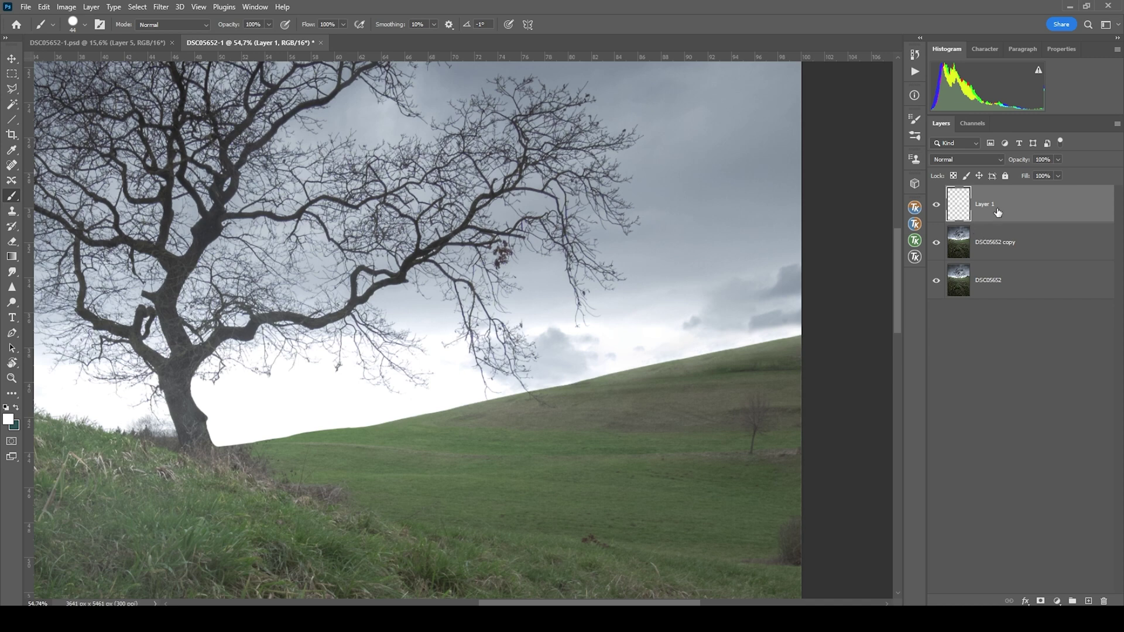
{"action": "key", "text": "ctrl+shift+alt+e"}
- Clone-stamp sampled cloud patches into several spots of the white sky
{"action": "left_click", "coordinate": [11, 211]}
{"action": "key", "text": "bracketright"}
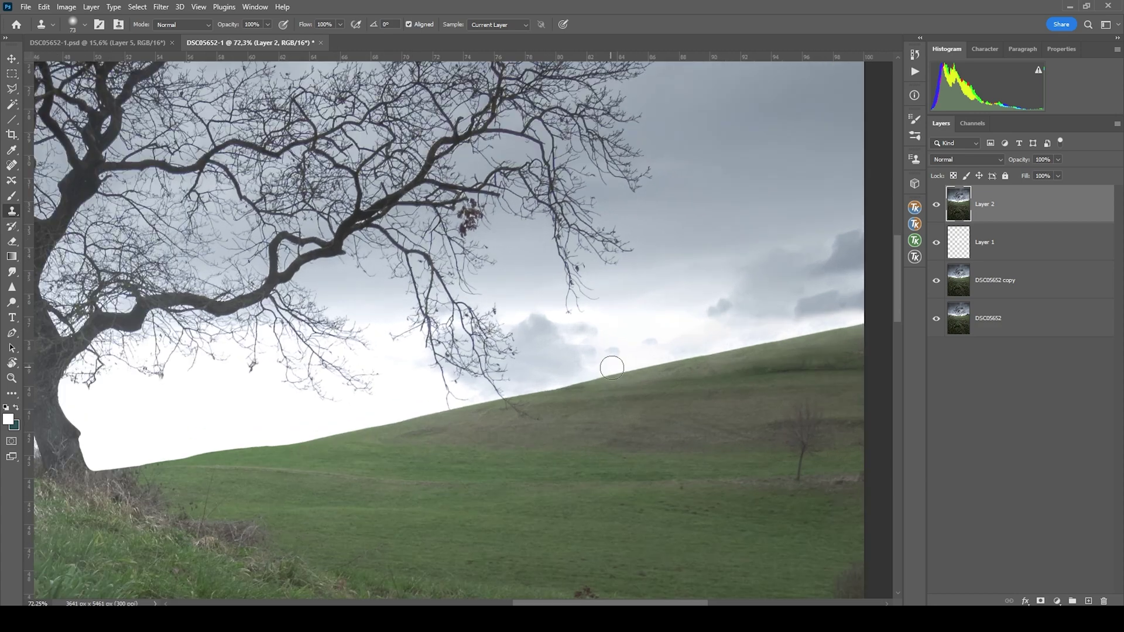
{"action": "scroll", "coordinate": [609, 345], "scroll_direction": "up", "scroll_amount": 2}
{"action": "left_click", "coordinate": [614, 351], "text": "alt"}
{"action": "left_click", "coordinate": [205, 394]}
{"action": "left_click", "coordinate": [654, 337]}
{"action": "left_click", "coordinate": [721, 307]}
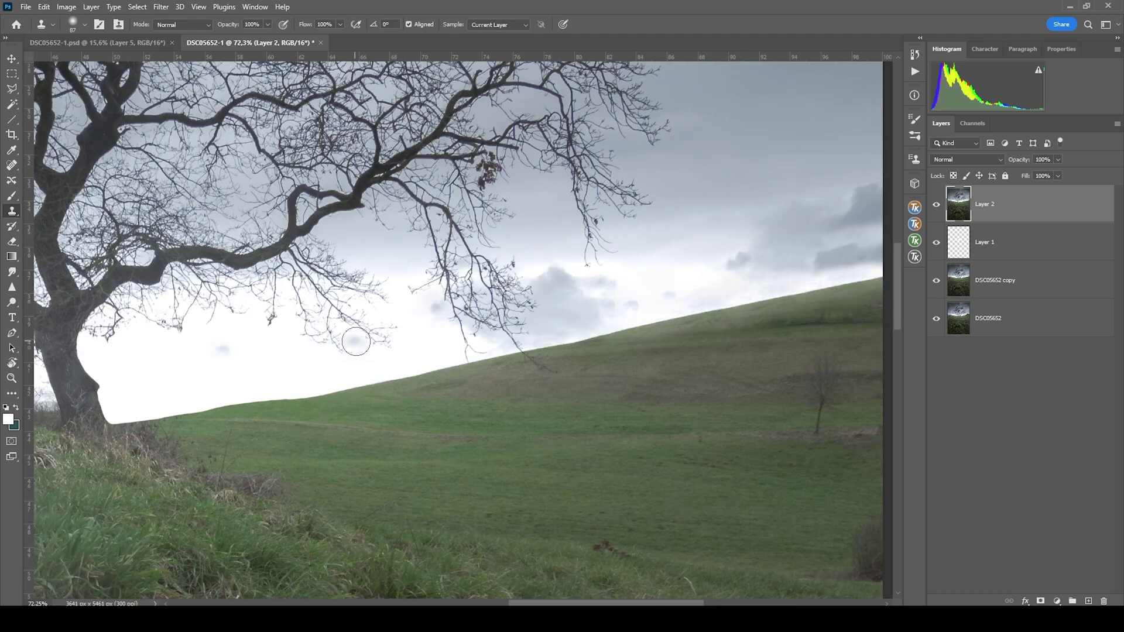
{"action": "scroll", "coordinate": [354, 333], "scroll_direction": "down", "scroll_amount": 5}
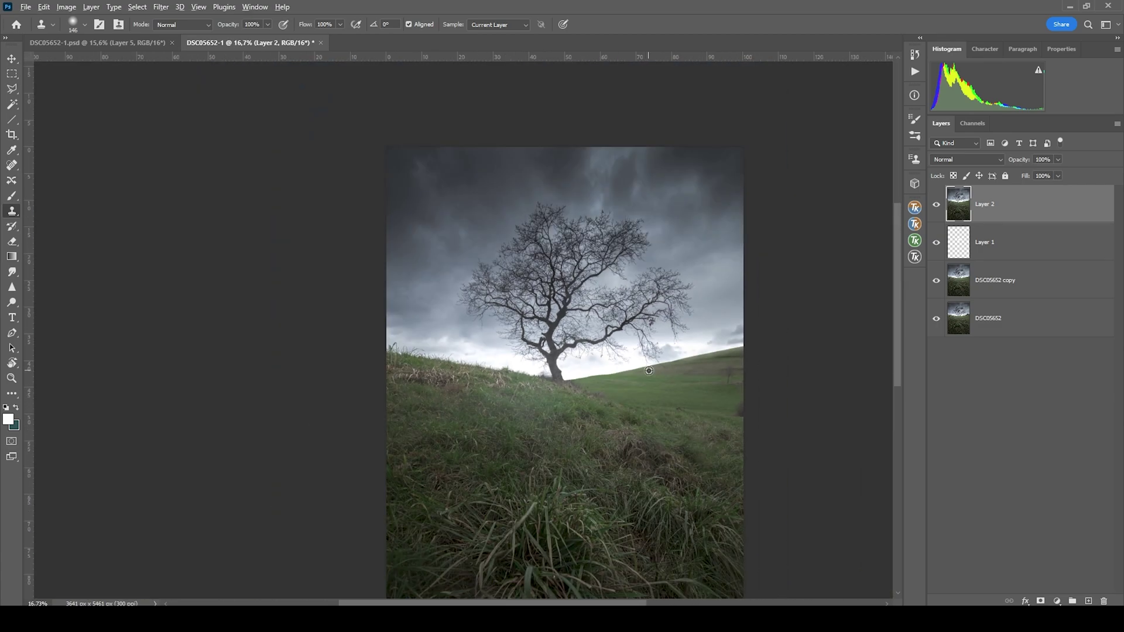
{"action": "scroll", "coordinate": [644, 363], "scroll_direction": "up", "scroll_amount": 2}
{"action": "left_click", "coordinate": [624, 374]}
{"action": "scroll", "coordinate": [644, 369], "scroll_direction": "up", "scroll_amount": 8}
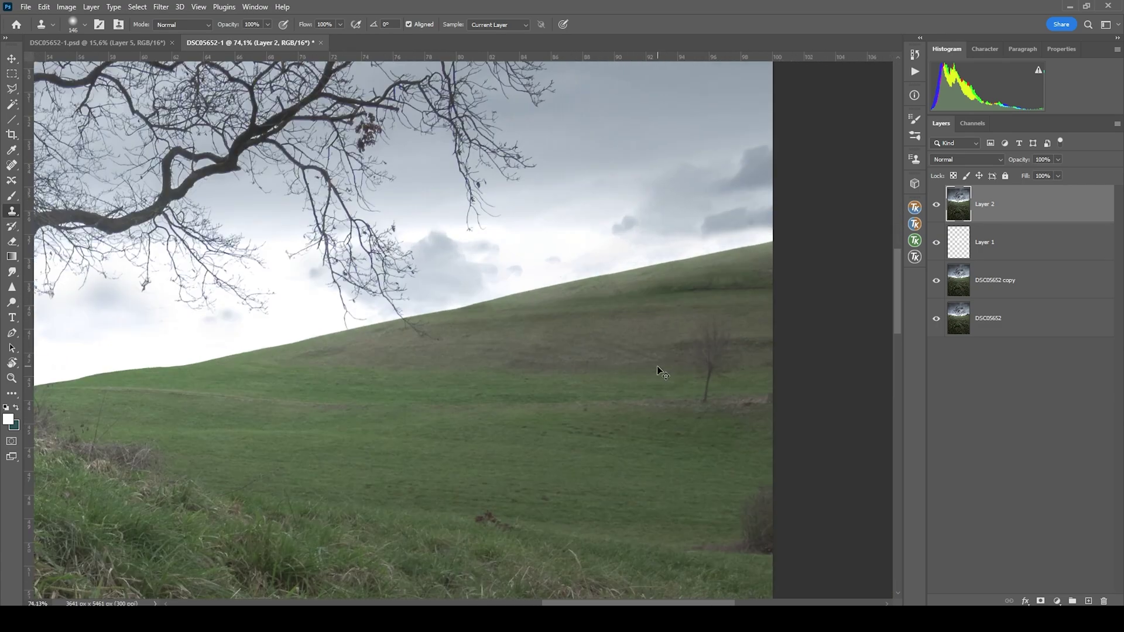
- Spot-heal the small tree on the hillside with a 50 px healing brush
{"action": "left_click", "coordinate": [12, 165]}
{"action": "mouse_move", "coordinate": [660, 389]}
{"action": "left_mouse_down"}
{"action": "mouse_move", "coordinate": [651, 347]}
{"action": "mouse_move", "coordinate": [660, 326]}
{"action": "mouse_move", "coordinate": [677, 336]}
{"action": "mouse_move", "coordinate": [682, 372]}
{"action": "mouse_move", "coordinate": [663, 342]}
{"action": "mouse_move", "coordinate": [666, 364]}
{"action": "left_mouse_up"}
{"action": "scroll", "coordinate": [720, 462], "scroll_direction": "down", "scroll_amount": 1}
{"action": "mouse_move", "coordinate": [717, 457]}
{"action": "left_mouse_down"}
{"action": "mouse_move", "coordinate": [706, 499]}
{"action": "mouse_move", "coordinate": [723, 512]}
{"action": "mouse_move", "coordinate": [716, 481]}
{"action": "mouse_move", "coordinate": [713, 504]}
{"action": "mouse_move", "coordinate": [662, 511]}
{"action": "left_mouse_up"}
{"action": "scroll", "coordinate": [584, 333], "scroll_direction": "down", "scroll_amount": 3}
{"action": "left_click_drag", "start_coordinate": [634, 354], "coordinate": [668, 350]}
{"action": "scroll", "coordinate": [382, 419], "scroll_direction": "down", "scroll_amount": 2}
{"action": "scroll", "coordinate": [445, 328], "scroll_direction": "down", "scroll_amount": 4}
{"action": "scroll", "coordinate": [504, 244], "scroll_direction": "down", "scroll_amount": 1}
{"action": "scroll", "coordinate": [504, 245], "scroll_direction": "up", "scroll_amount": 1}
- Add a Levels adjustment layer and restrict its mask to the darks with TK RapidMask's Darks 4
{"action": "left_click", "coordinate": [1057, 601]}
{"action": "left_click", "coordinate": [1049, 447]}
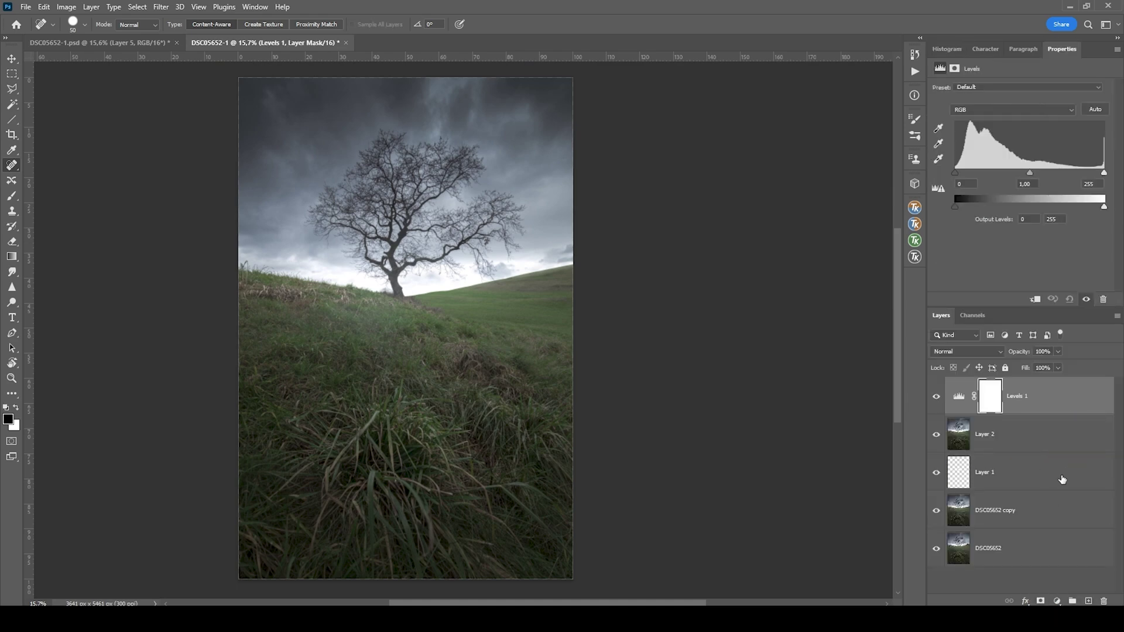
{"action": "left_click", "coordinate": [988, 403]}
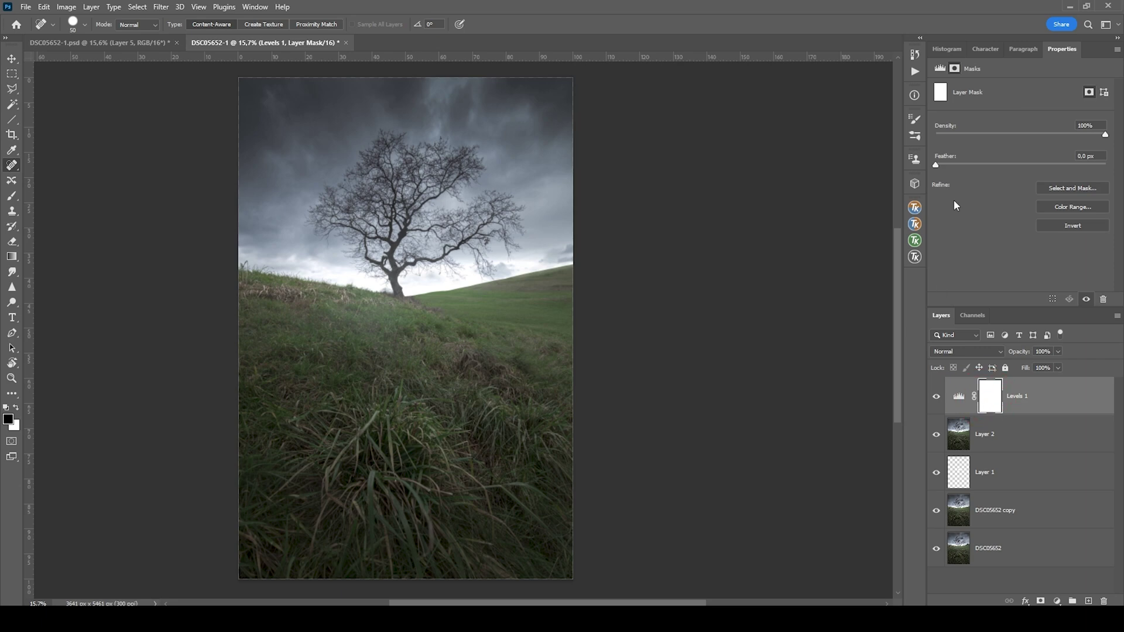
{"action": "left_click", "coordinate": [915, 241]}
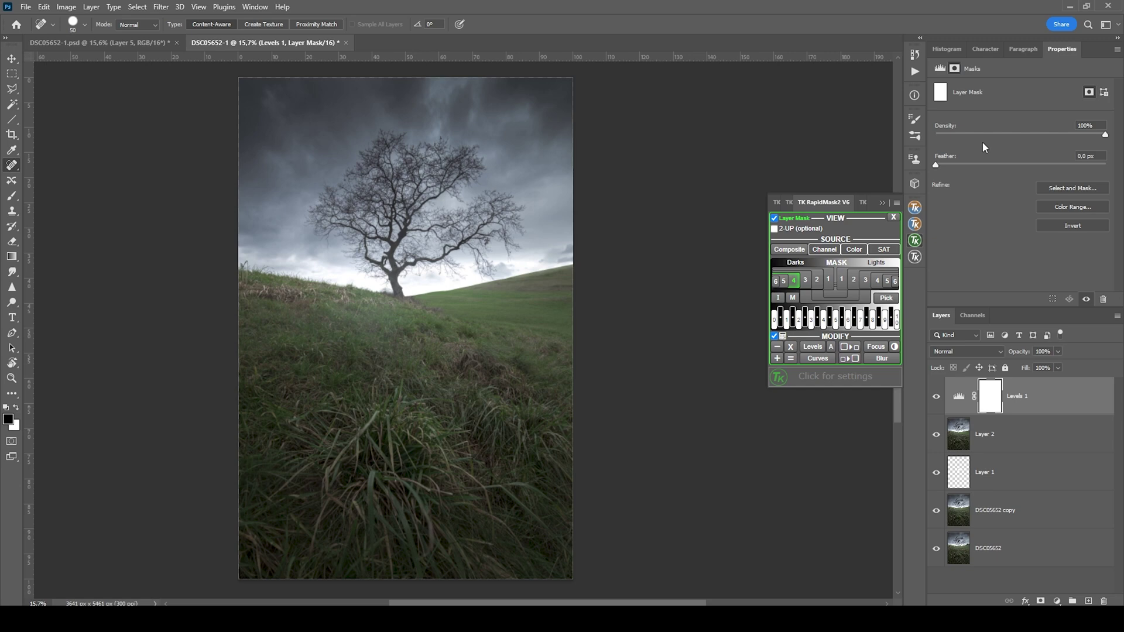
{"action": "left_click", "coordinate": [794, 281]}
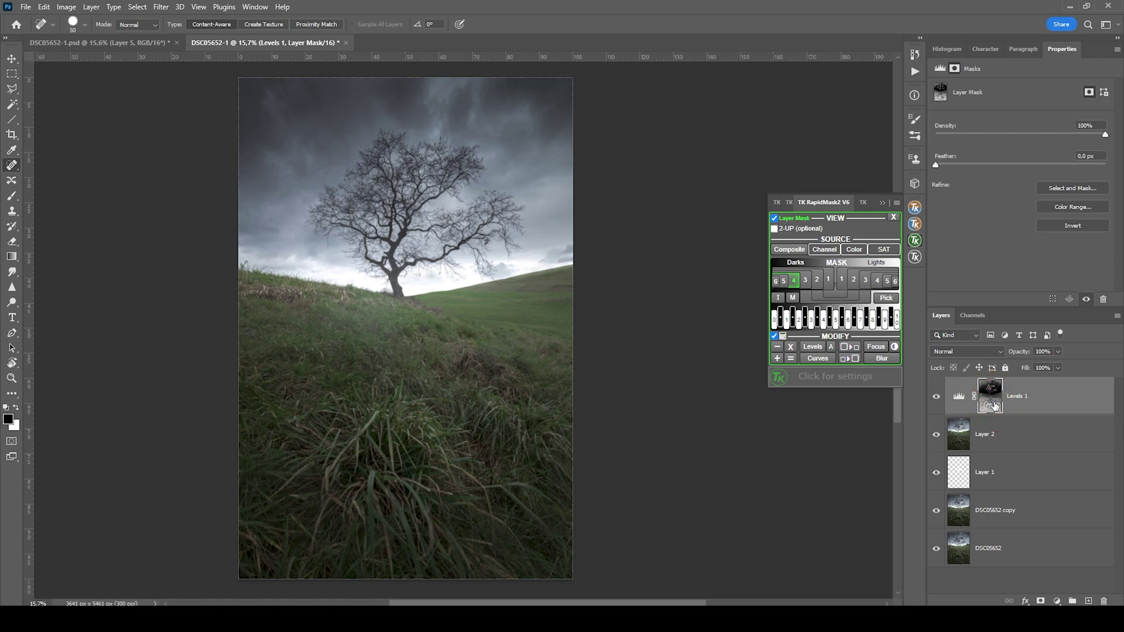
- Raise the Levels black input point to 11 to deepen the shadows
{"action": "left_click", "coordinate": [961, 400]}
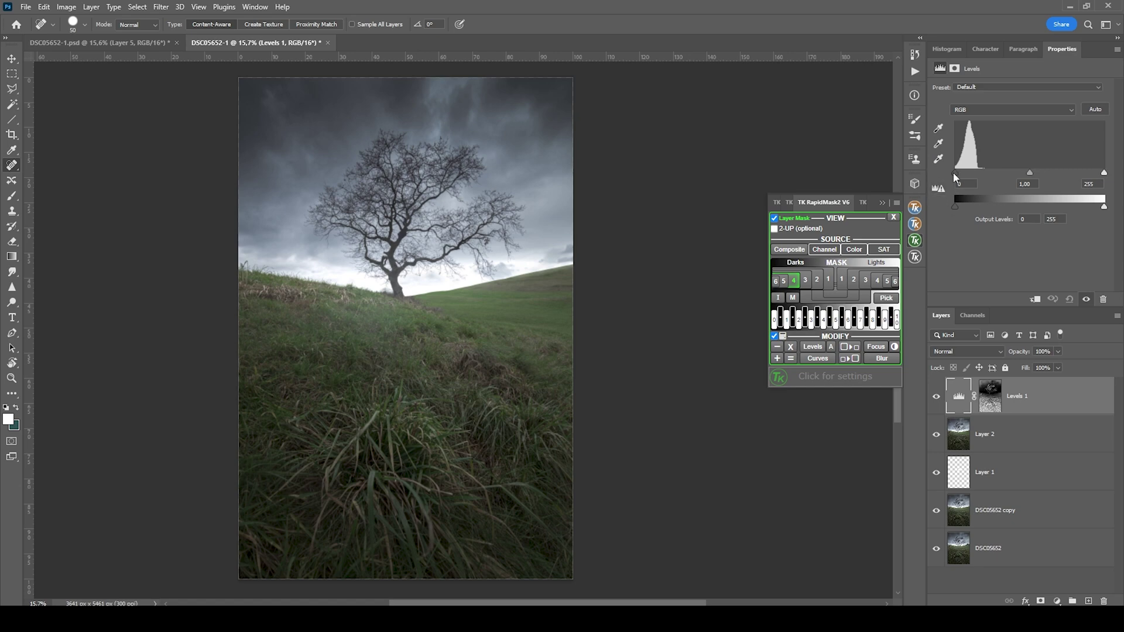
{"action": "left_click_drag", "start_coordinate": [954, 173], "coordinate": [957, 173]}
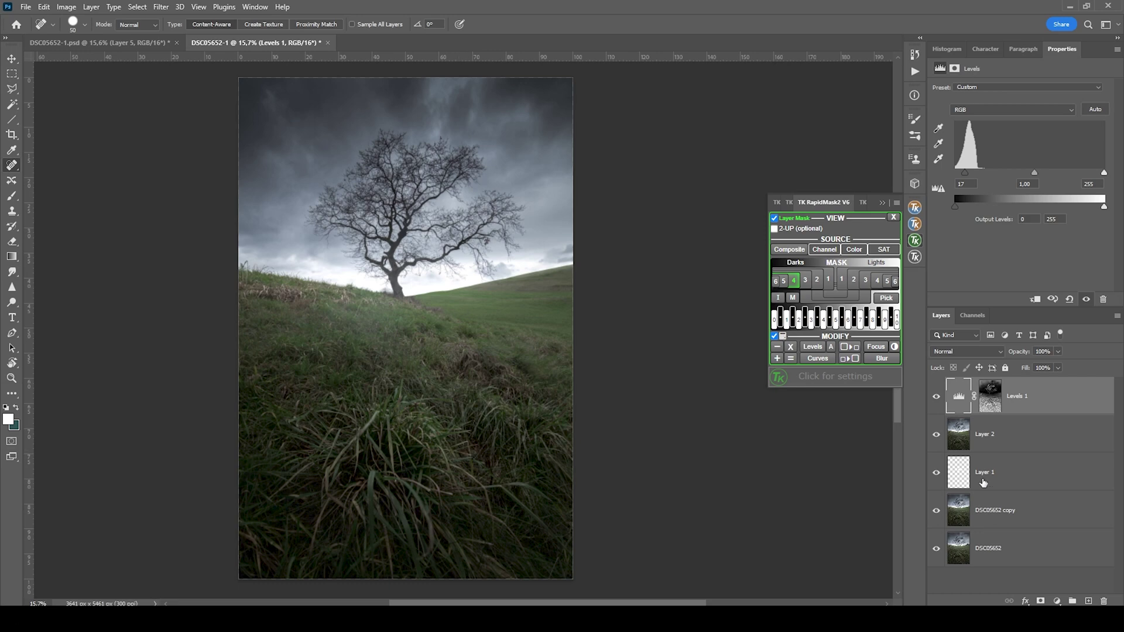
{"action": "left_click", "coordinate": [99, 42]}
- Add a Vibrance 1 adjustment at +20 and create an empty Layer 3 above it
{"action": "key", "text": "ctrl+Tab"}
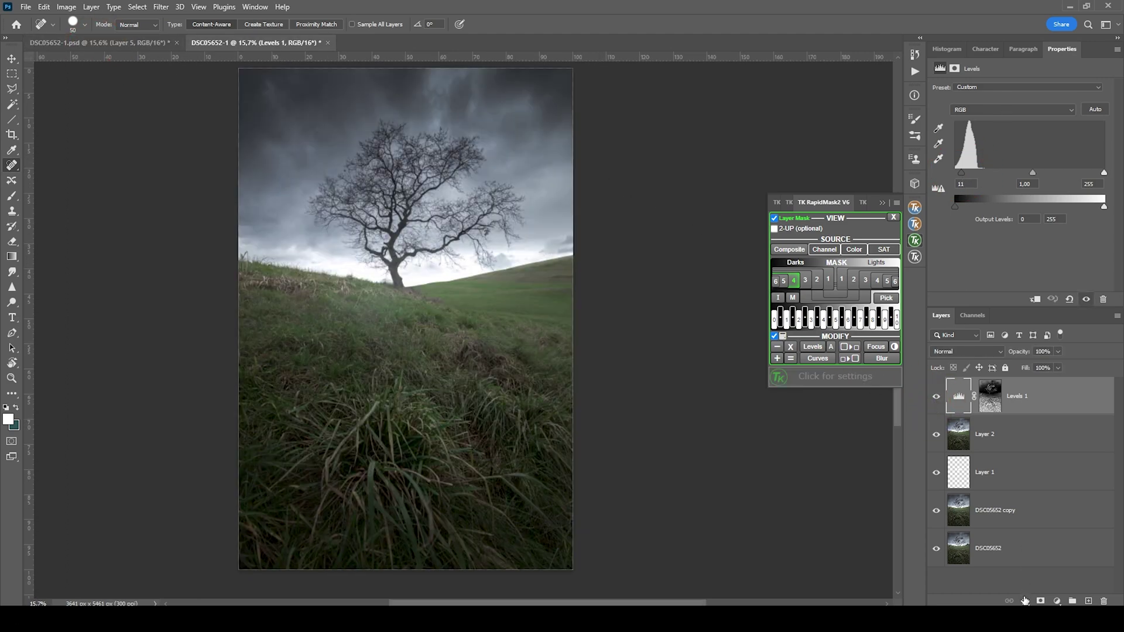
{"action": "left_click", "coordinate": [1057, 601]}
{"action": "left_click", "coordinate": [1067, 489]}
{"action": "left_click_drag", "start_coordinate": [1044, 103], "coordinate": [1038, 100]}
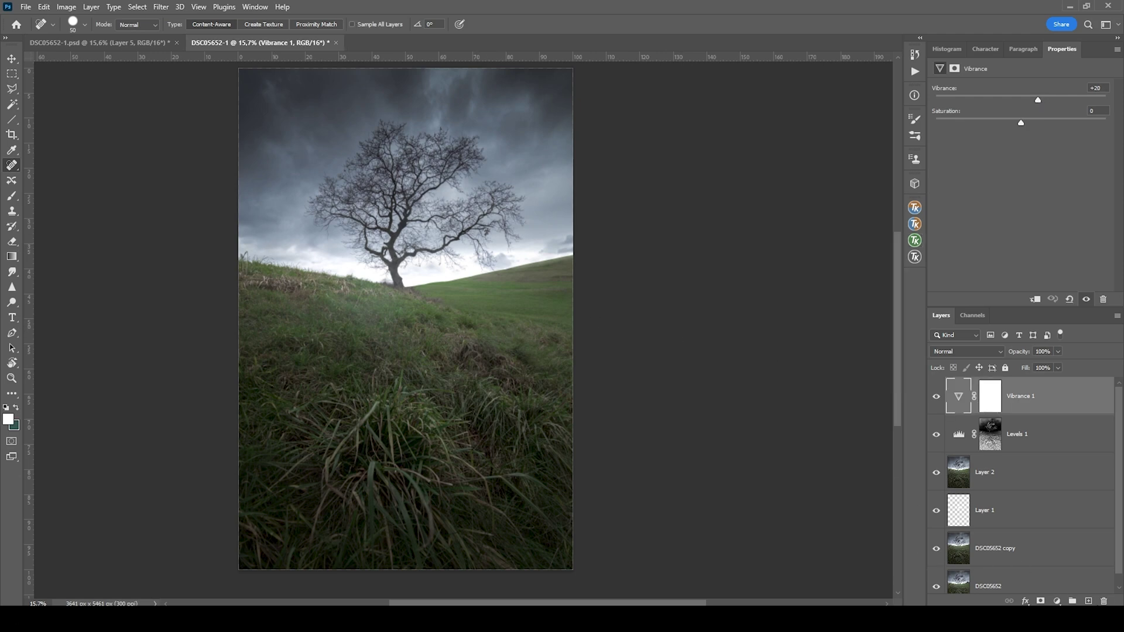
{"action": "key", "text": "ctrl+shift+alt+n"}
- Set Layer 3 to Hard Light and ready the Brush at 13% opacity
{"action": "left_click", "coordinate": [962, 351]}
{"action": "left_click", "coordinate": [961, 476]}
{"action": "key", "text": "b"}
{"action": "left_click_drag", "start_coordinate": [268, 24], "coordinate": [262, 40]}
{"action": "left_click_drag", "start_coordinate": [223, 39], "coordinate": [223, 40]}
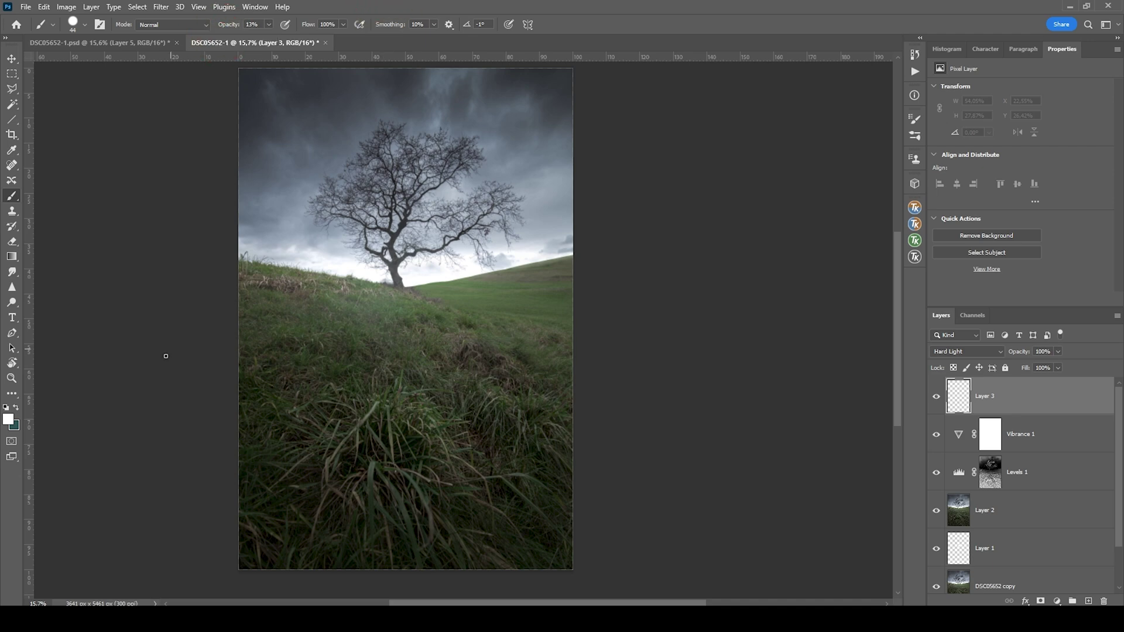
- Paint a large soft white glow along the horizon behind the tree trunk's base
{"action": "mouse_move", "coordinate": [415, 278]}
{"action": "left_mouse_down"}
{"action": "mouse_move", "coordinate": [451, 285]}
{"action": "mouse_move", "coordinate": [446, 306]}
{"action": "mouse_move", "coordinate": [410, 275]}
{"action": "left_mouse_up"}
{"action": "scroll", "coordinate": [422, 294], "scroll_direction": "up", "scroll_amount": 5}
{"action": "left_click", "coordinate": [402, 285]}
{"action": "mouse_move", "coordinate": [472, 273]}
{"action": "left_mouse_down"}
{"action": "mouse_move", "coordinate": [364, 275]}
{"action": "mouse_move", "coordinate": [417, 296]}
{"action": "mouse_move", "coordinate": [439, 289]}
{"action": "left_mouse_up"}
{"action": "scroll", "coordinate": [439, 288], "scroll_direction": "down", "scroll_amount": 5}
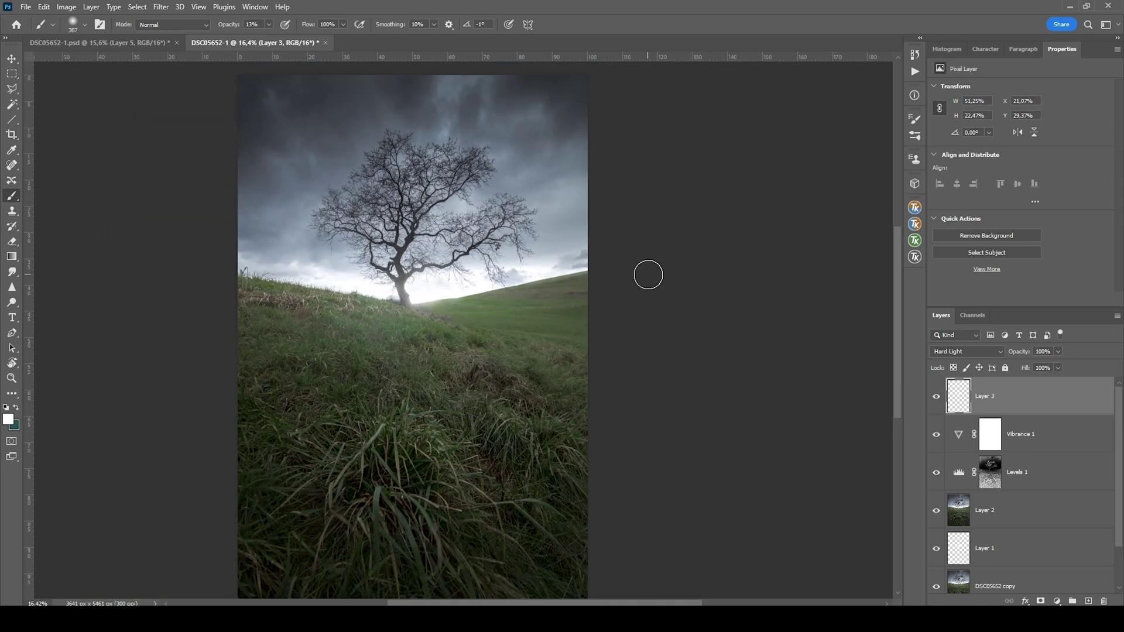